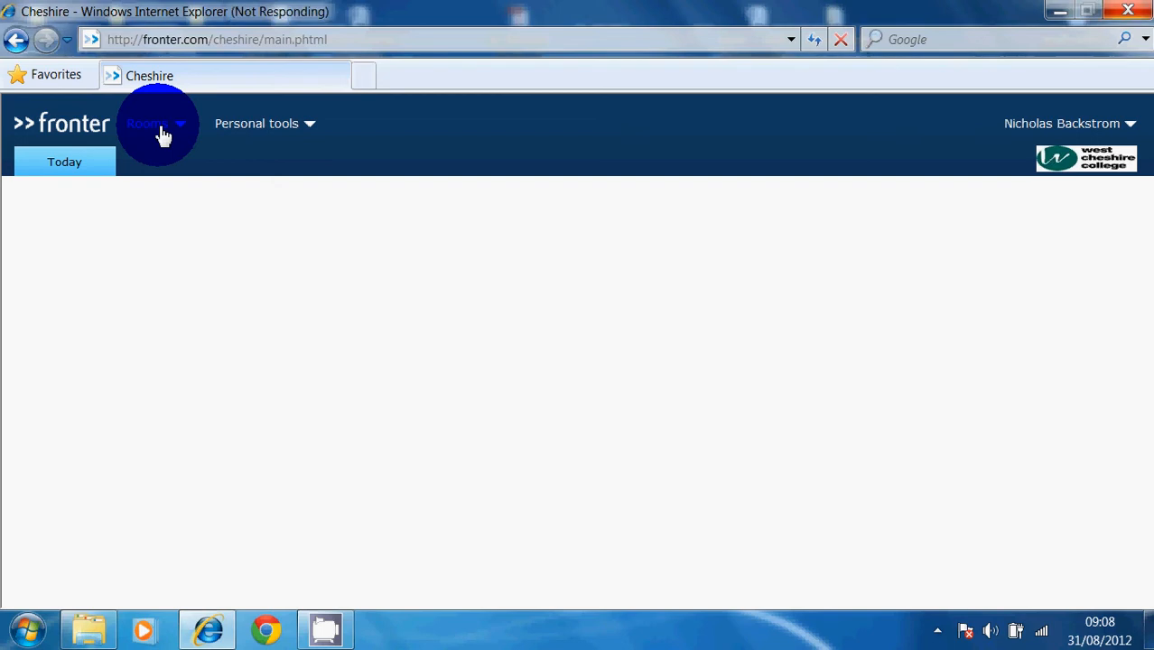
Add the Science Resources, Learning Support Resources, Learning Resources (Library), Employability and Induction rooms to the favourite rooms.
{"action": "left_click", "coordinate": [162, 134]}
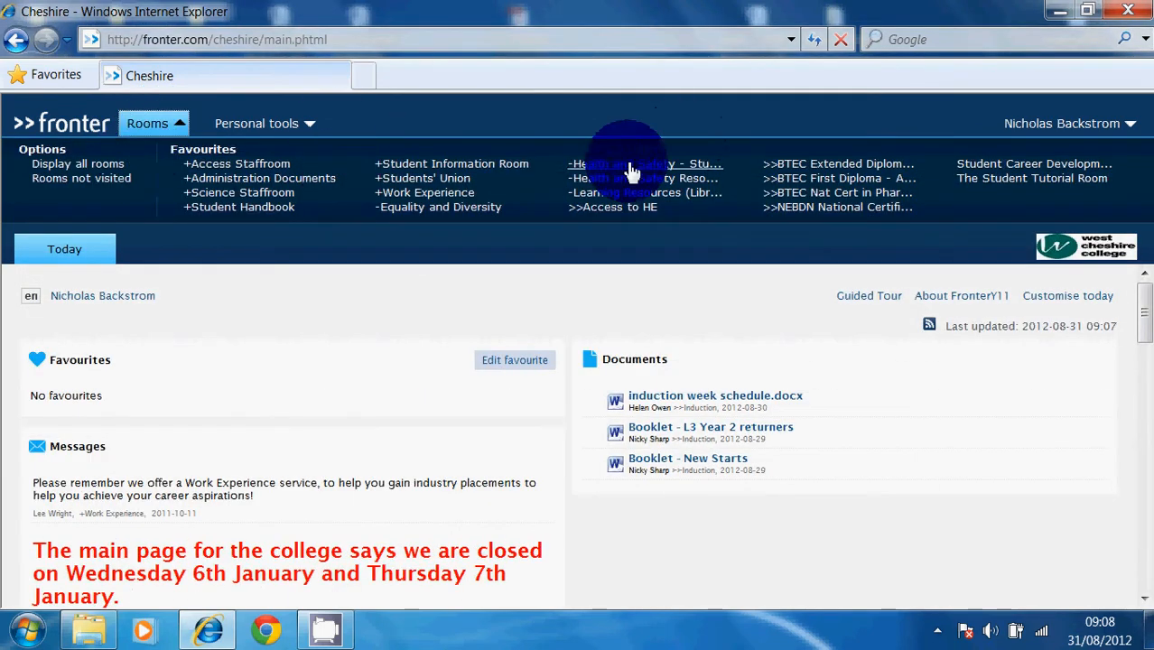
{"action": "left_click", "coordinate": [90, 172]}
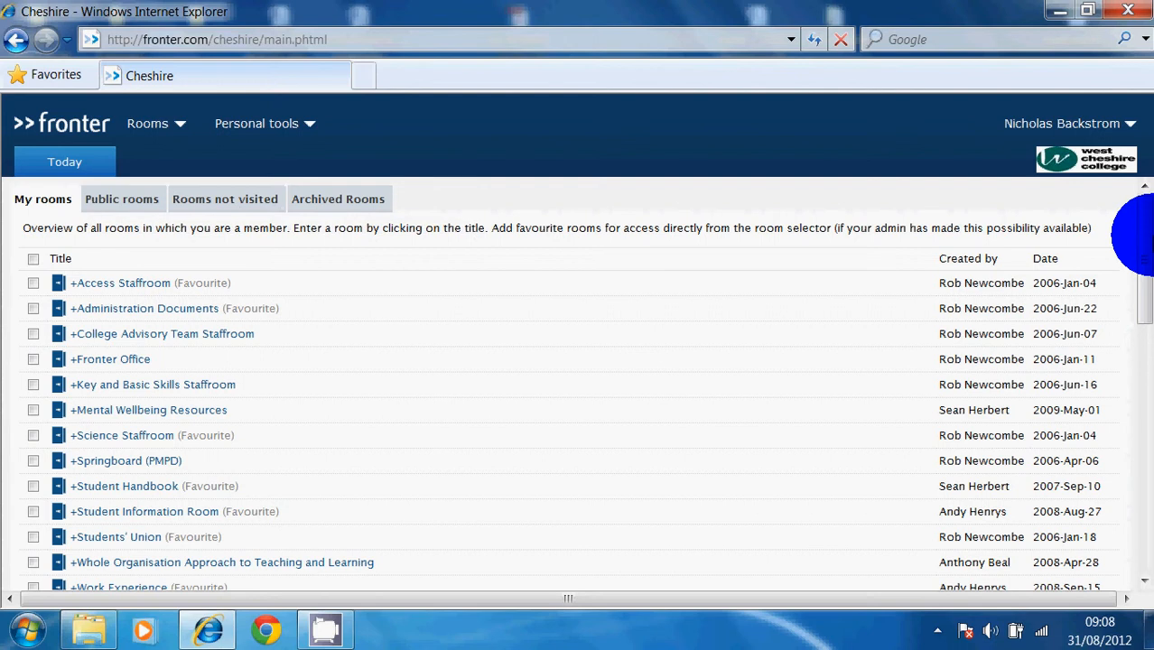
{"action": "left_click_drag", "start_coordinate": [1143, 237], "coordinate": [1147, 391]}
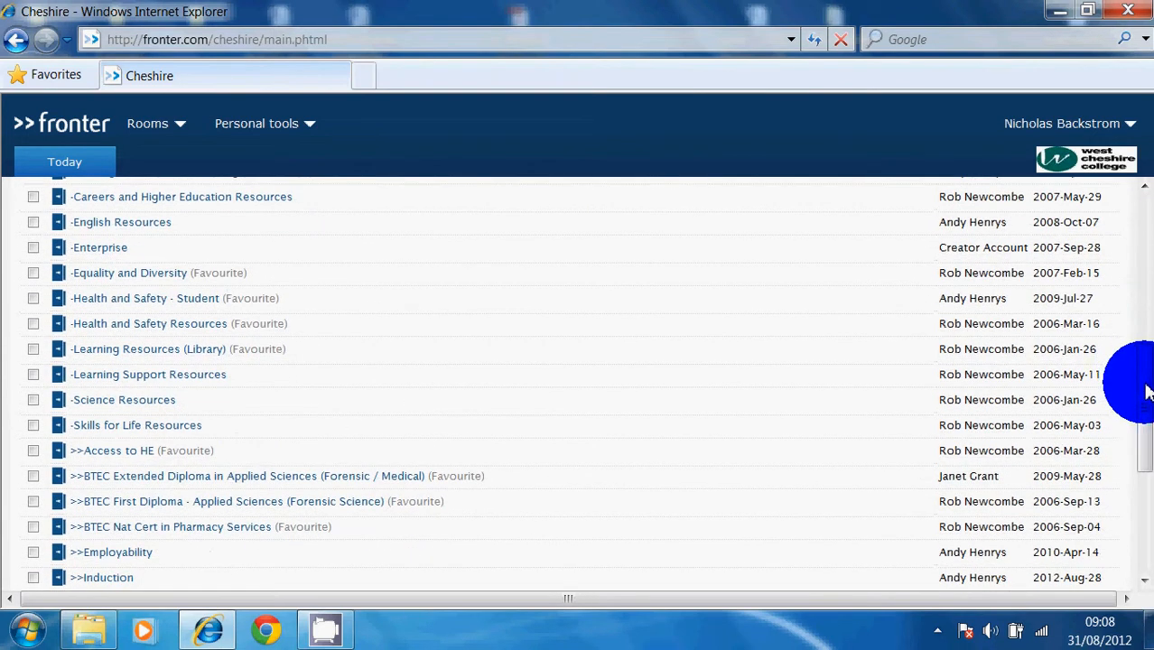
{"action": "left_click", "coordinate": [32, 401]}
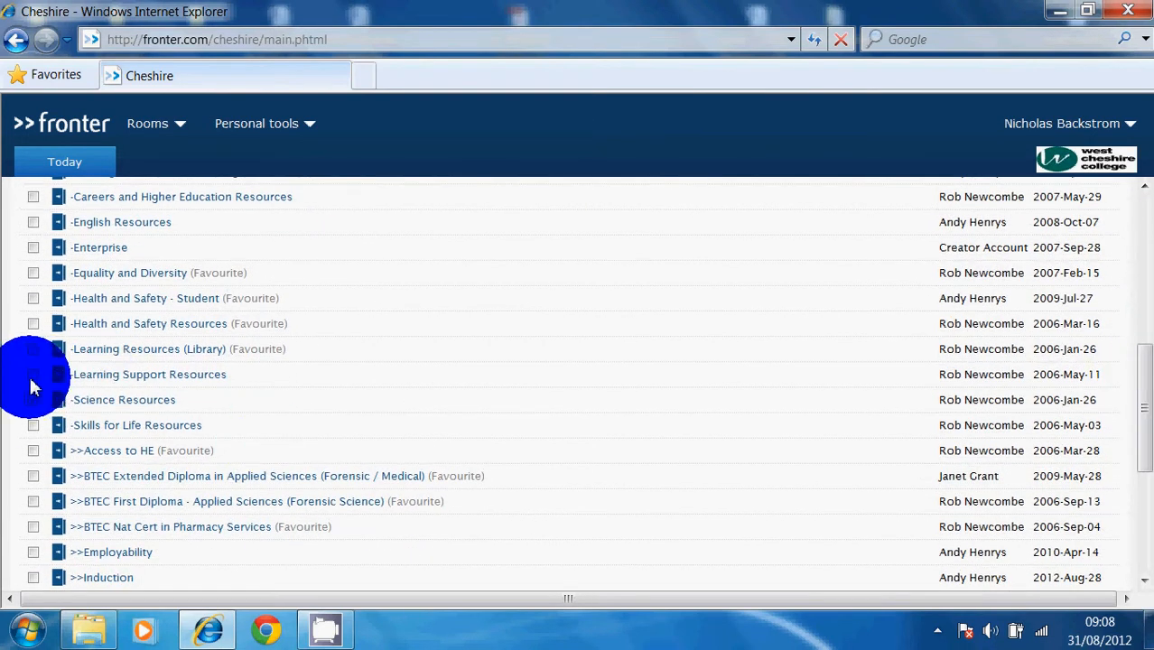
{"action": "left_click", "coordinate": [32, 375]}
{"action": "left_click", "coordinate": [32, 350]}
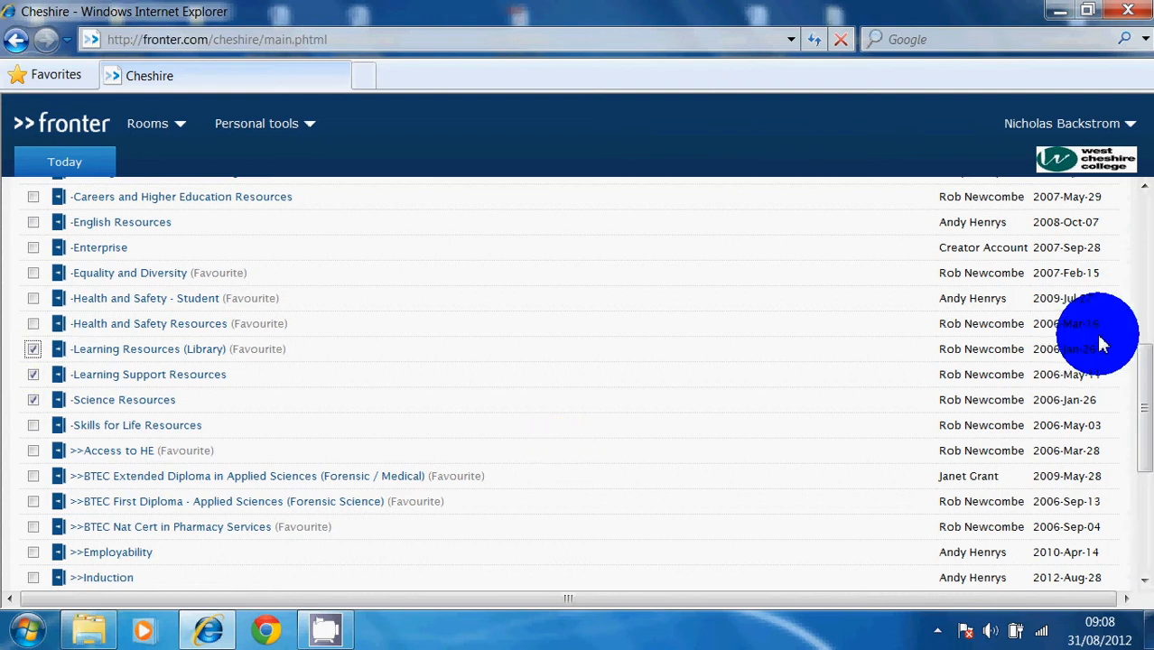
{"action": "left_click_drag", "start_coordinate": [1146, 366], "coordinate": [1140, 456]}
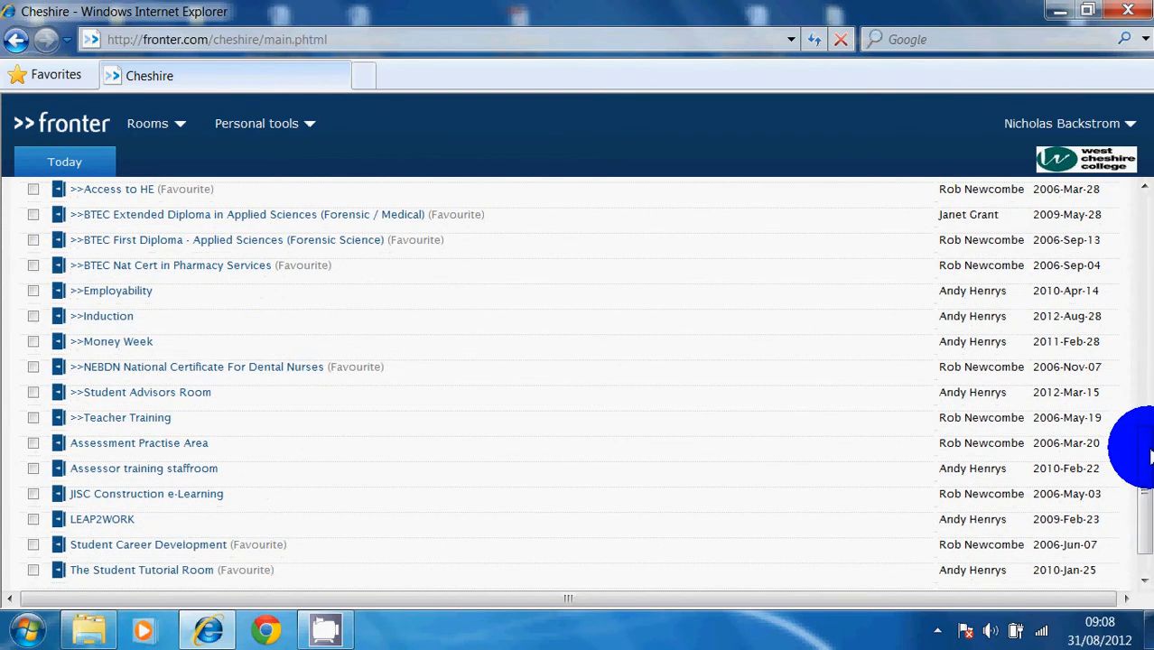
{"action": "left_click", "coordinate": [33, 290]}
{"action": "left_click", "coordinate": [33, 315]}
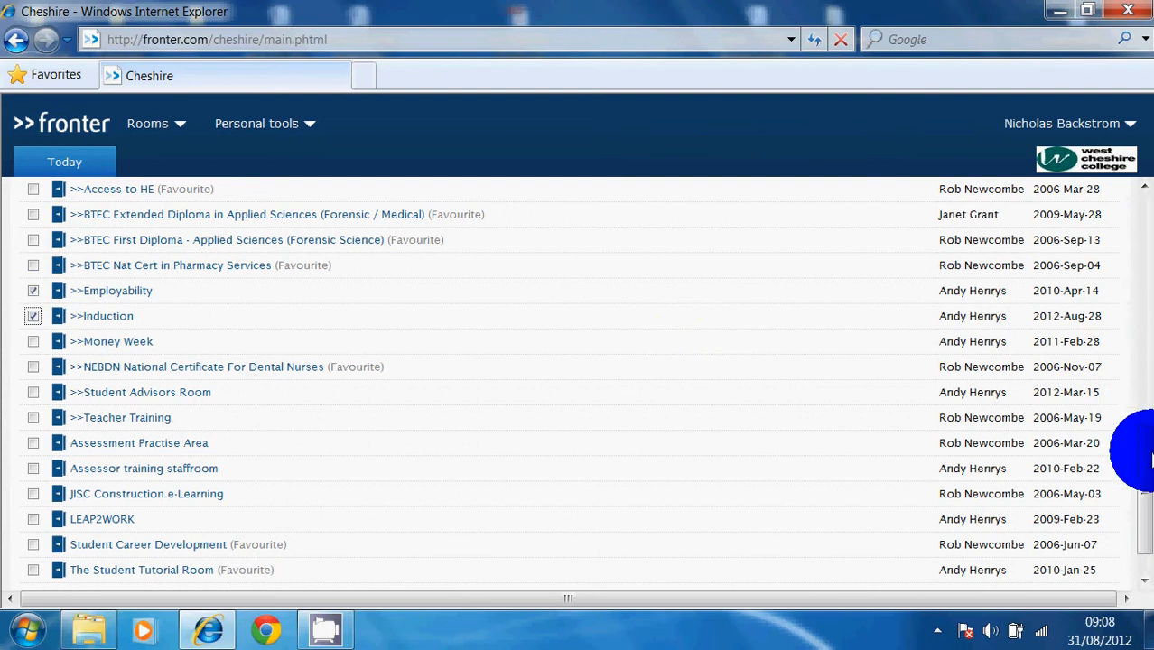
{"action": "left_click_drag", "start_coordinate": [1144, 469], "coordinate": [1147, 522]}
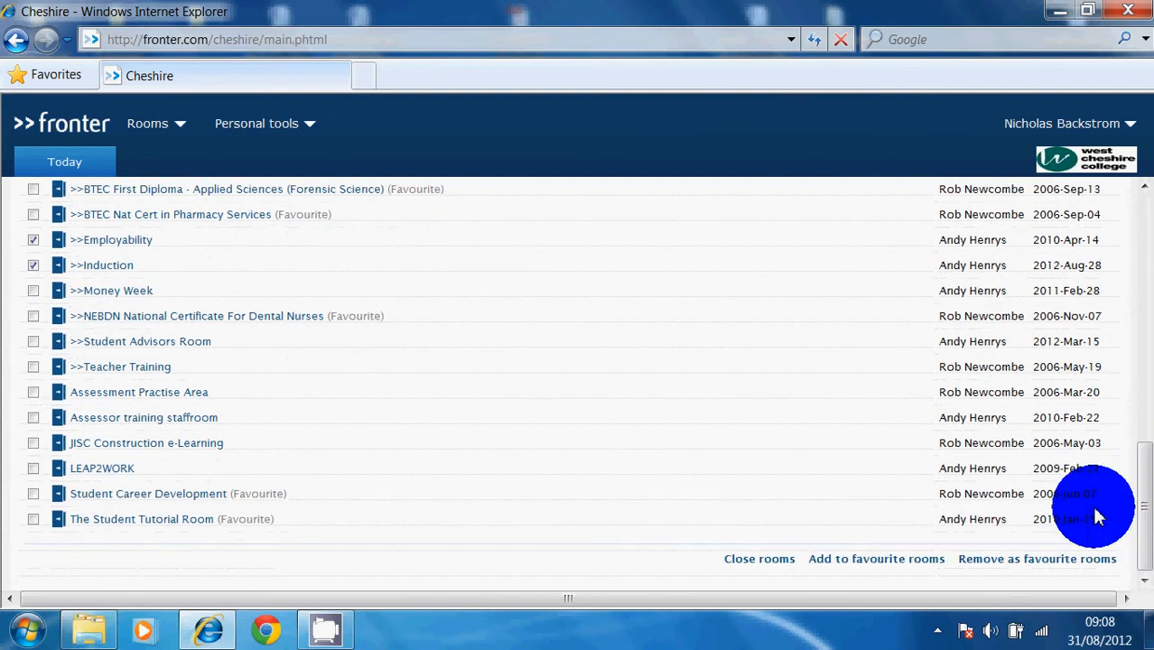
{"action": "left_click", "coordinate": [894, 563]}
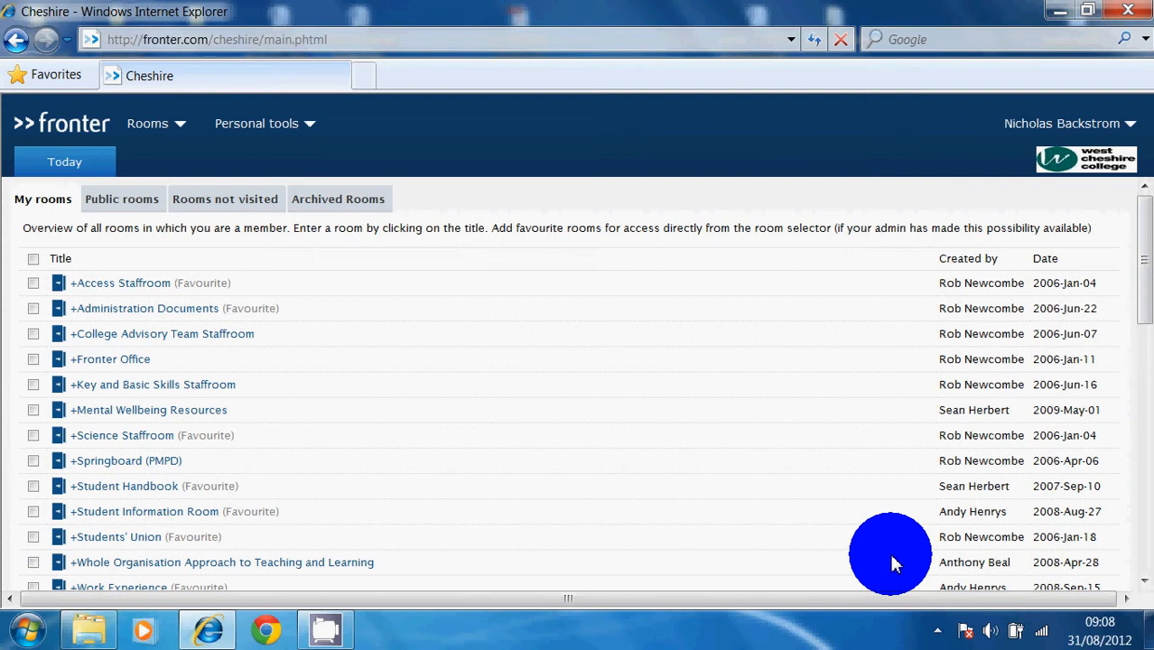
Open the favourite BTEC Extended Diploma room and bring up its front page's heading text container for full-screen editing.
{"action": "left_click", "coordinate": [178, 133]}
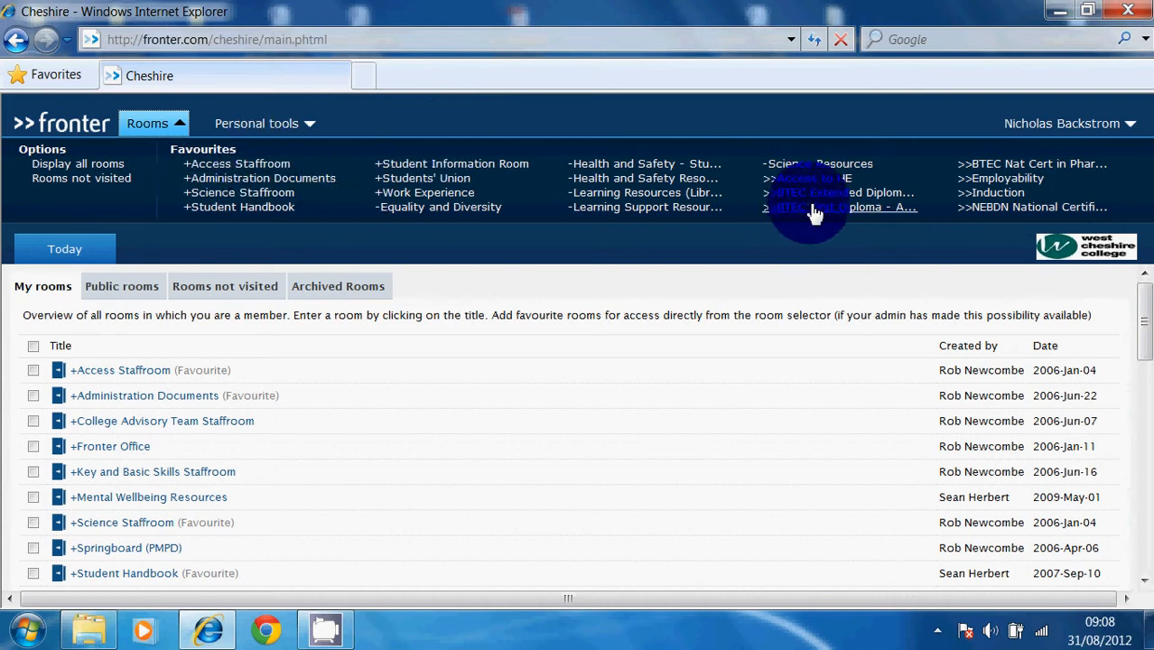
{"action": "left_click", "coordinate": [869, 193]}
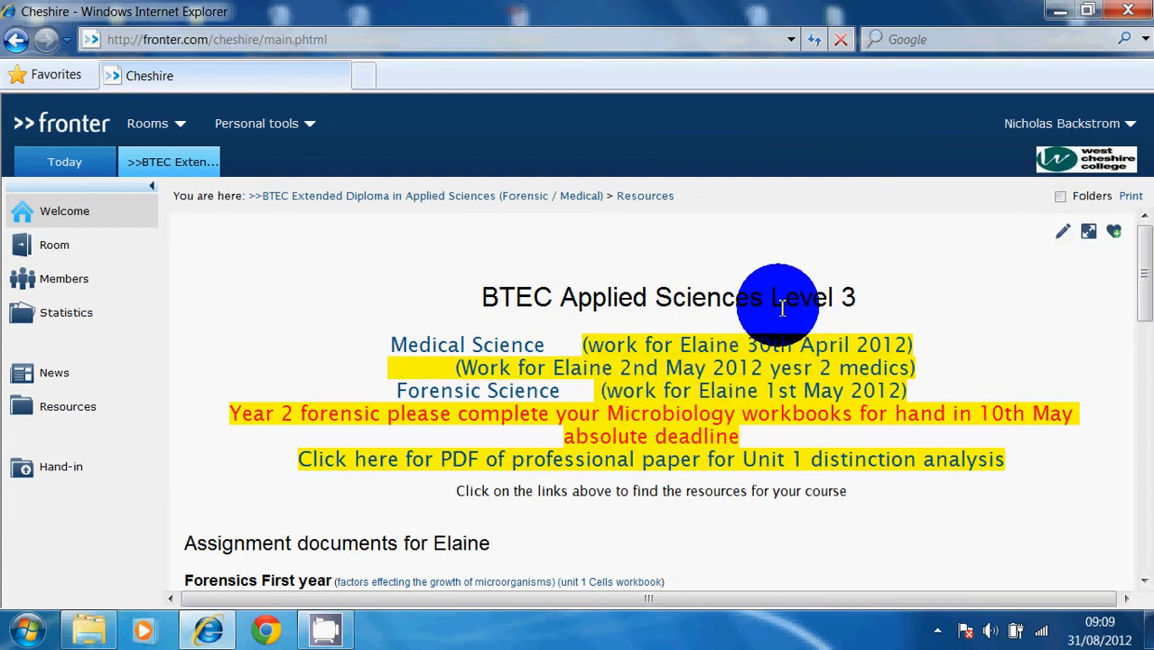
{"action": "left_click", "coordinate": [1066, 237]}
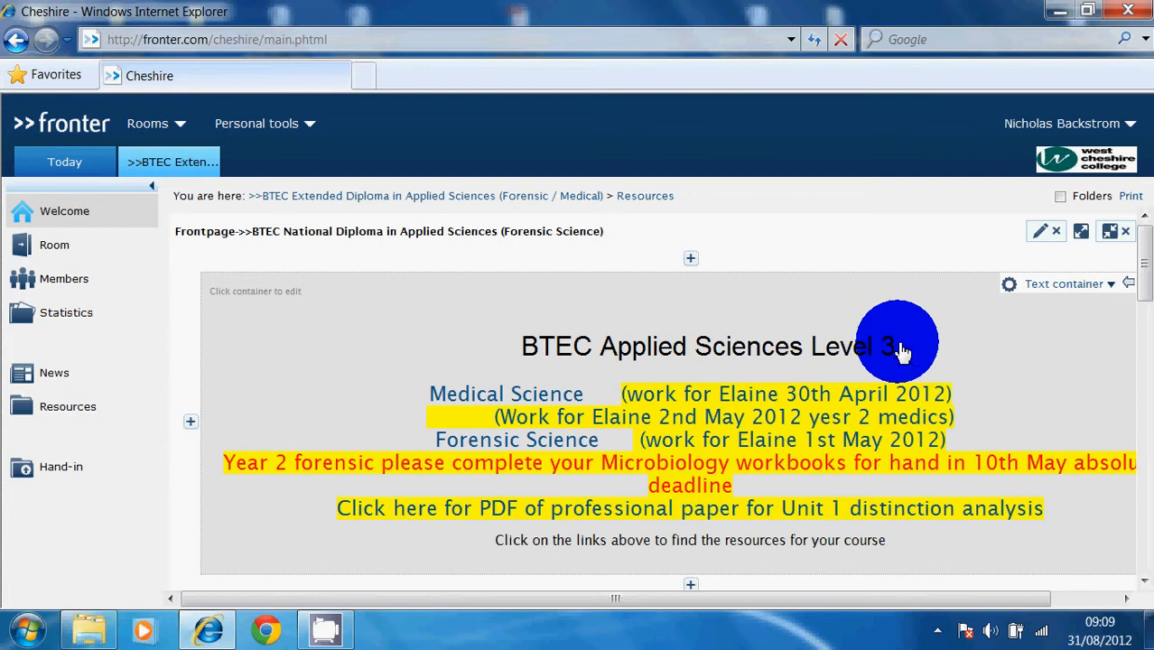
{"action": "left_click_drag", "start_coordinate": [915, 343], "coordinate": [431, 404]}
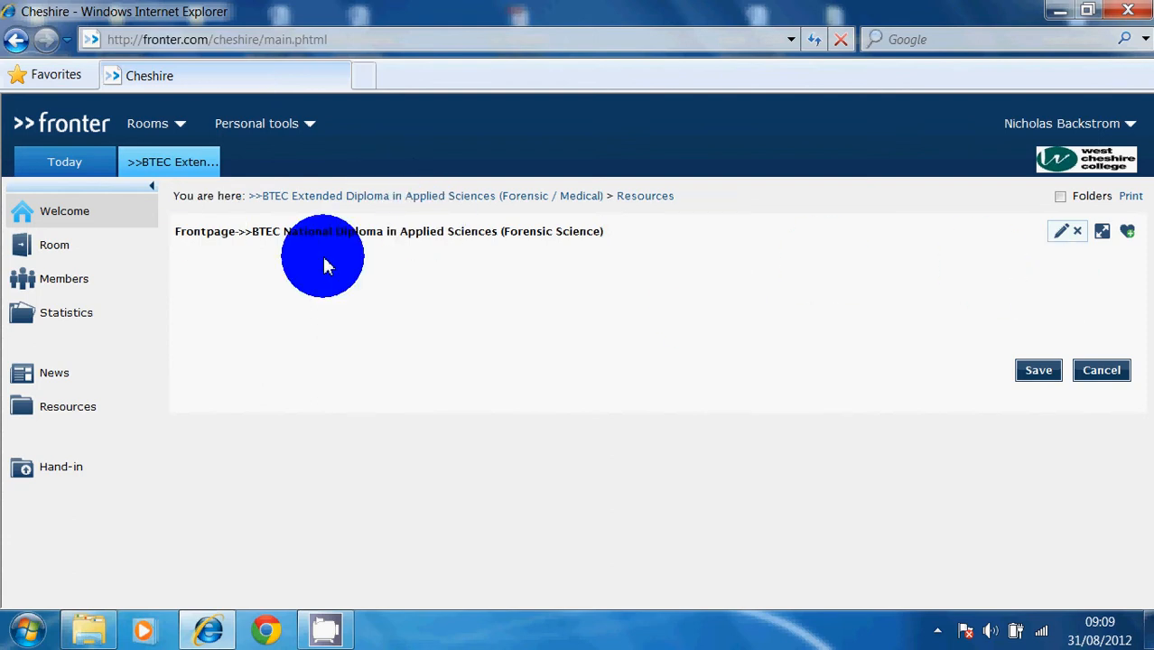
{"action": "left_click", "coordinate": [1100, 232]}
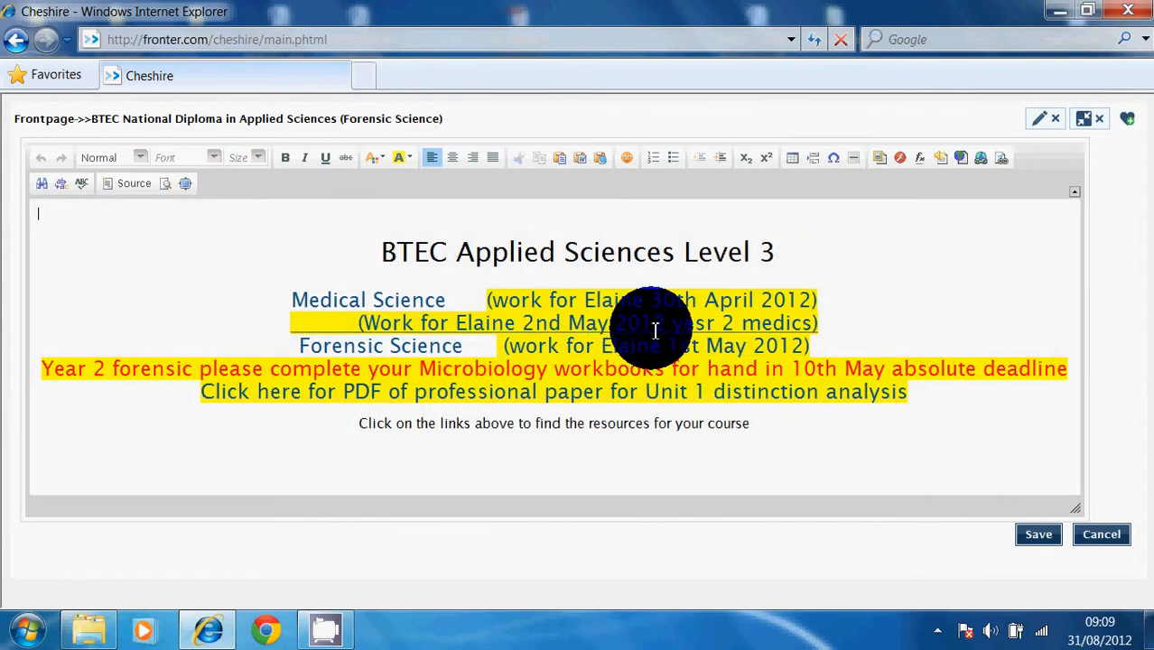
Replace the coloured links and notices below the BTEC Applied Sciences Level 3 heading with "Welcome to the start of a new year" and save.
{"action": "left_click_drag", "start_coordinate": [918, 403], "coordinate": [336, 312]}
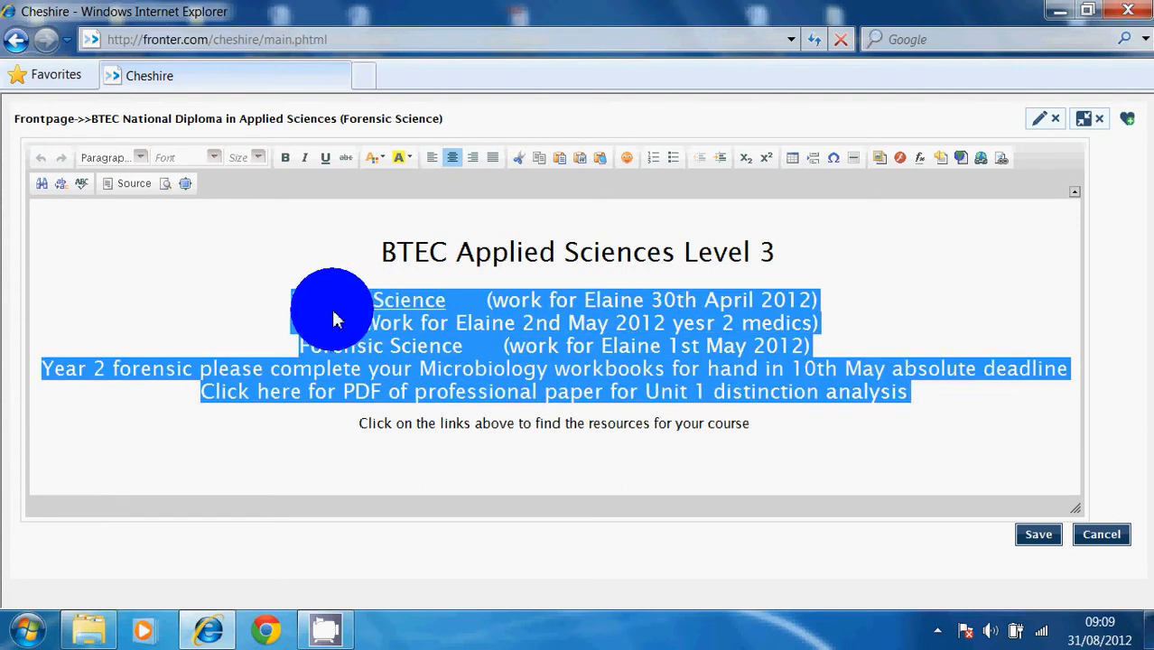
{"action": "type", "text": "Welcome "}
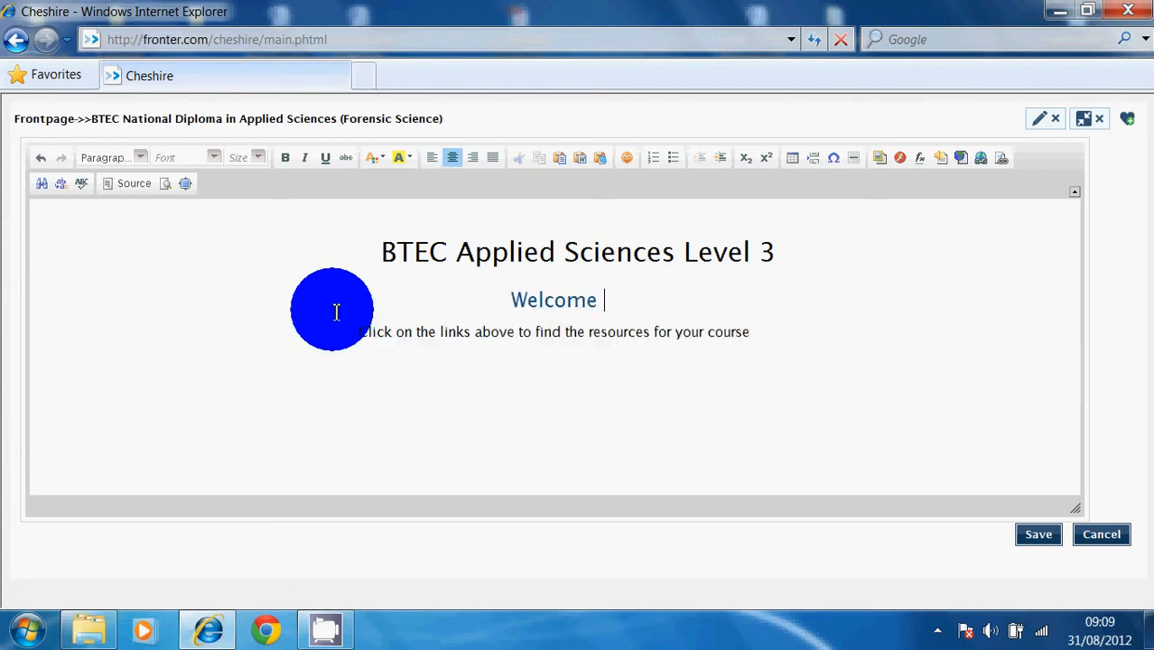
{"action": "type", "text": "to the star"}
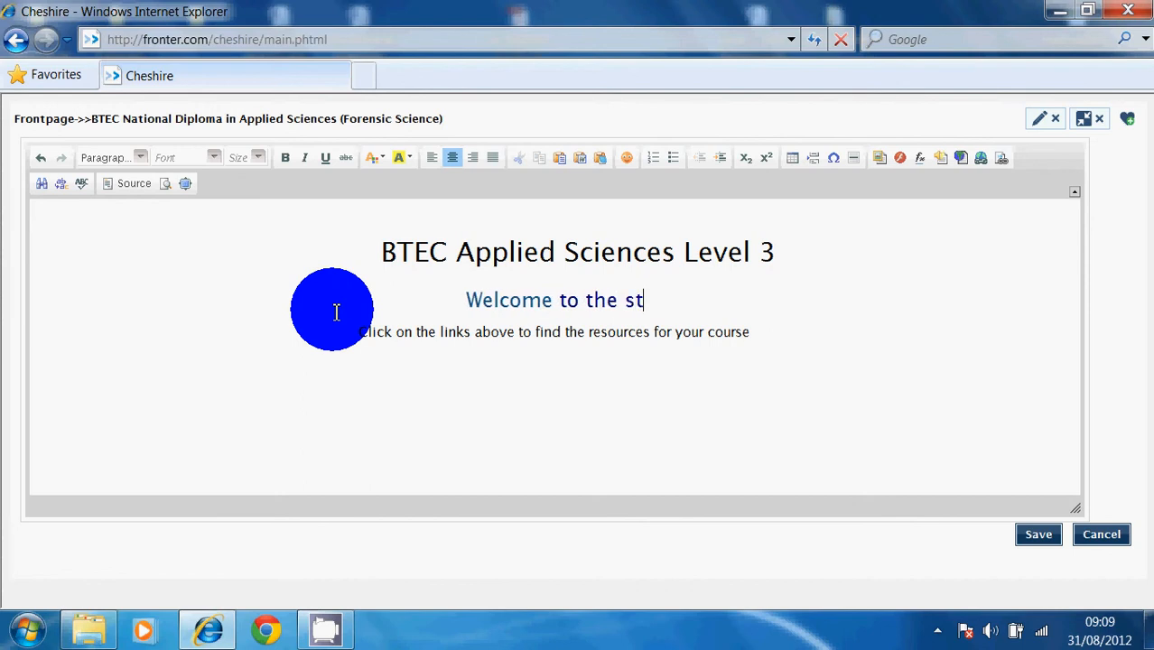
{"action": "key", "text": "BackSpace"}
{"action": "type", "text": "art of a ne"}
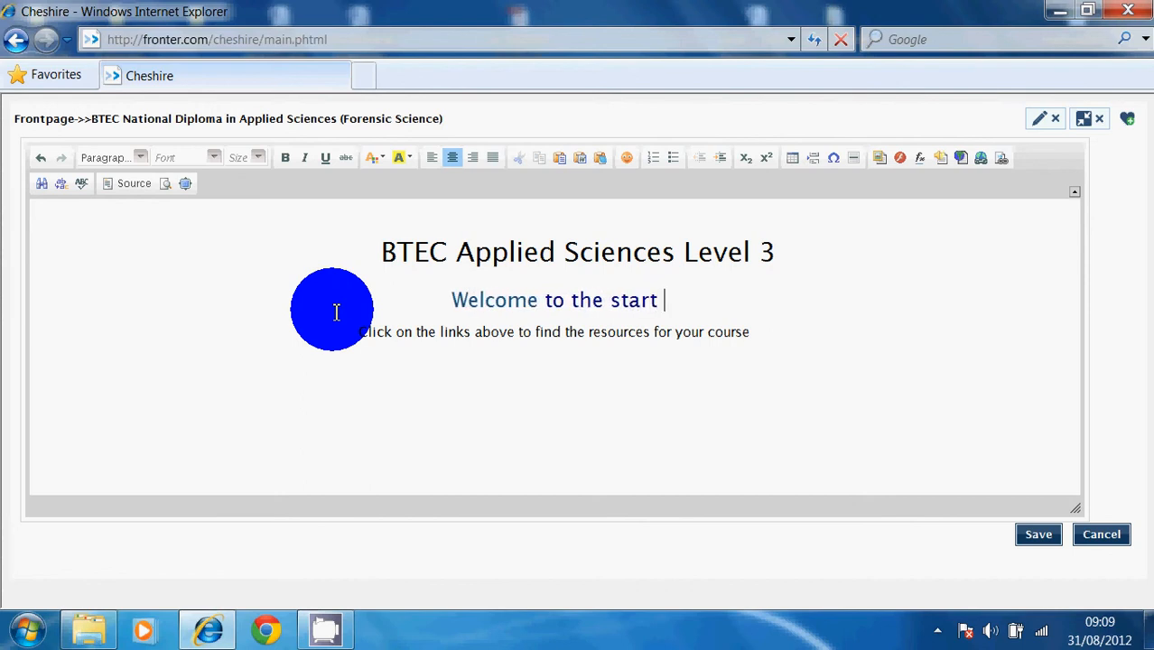
{"action": "type", "text": "w year"}
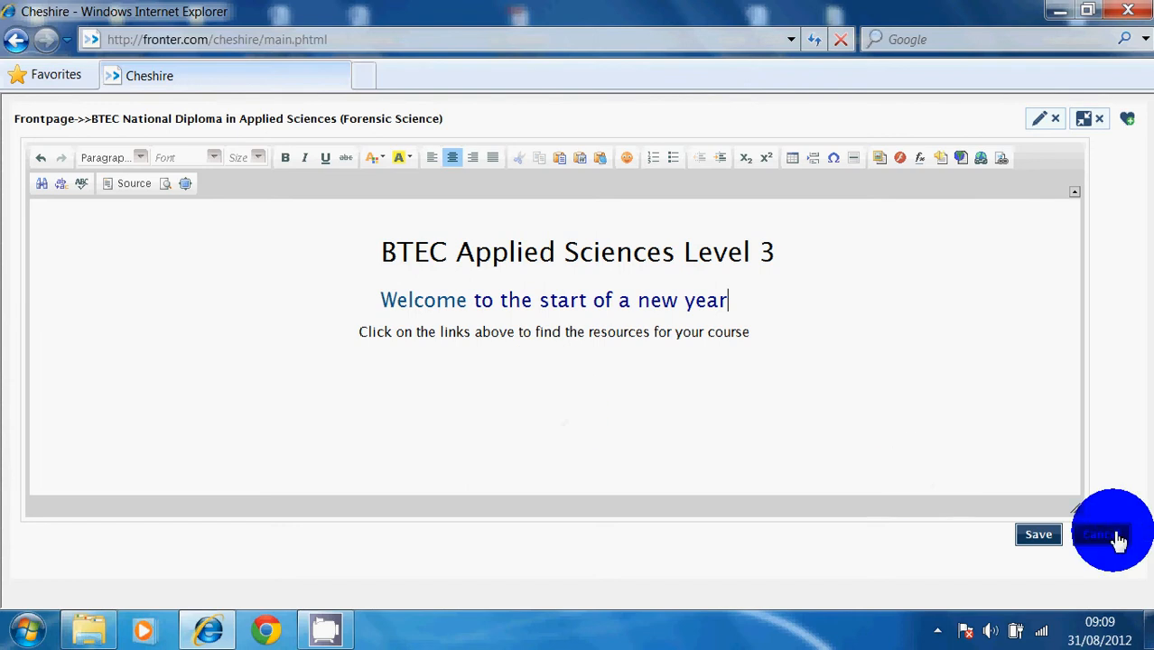
{"action": "left_click", "coordinate": [1046, 542]}
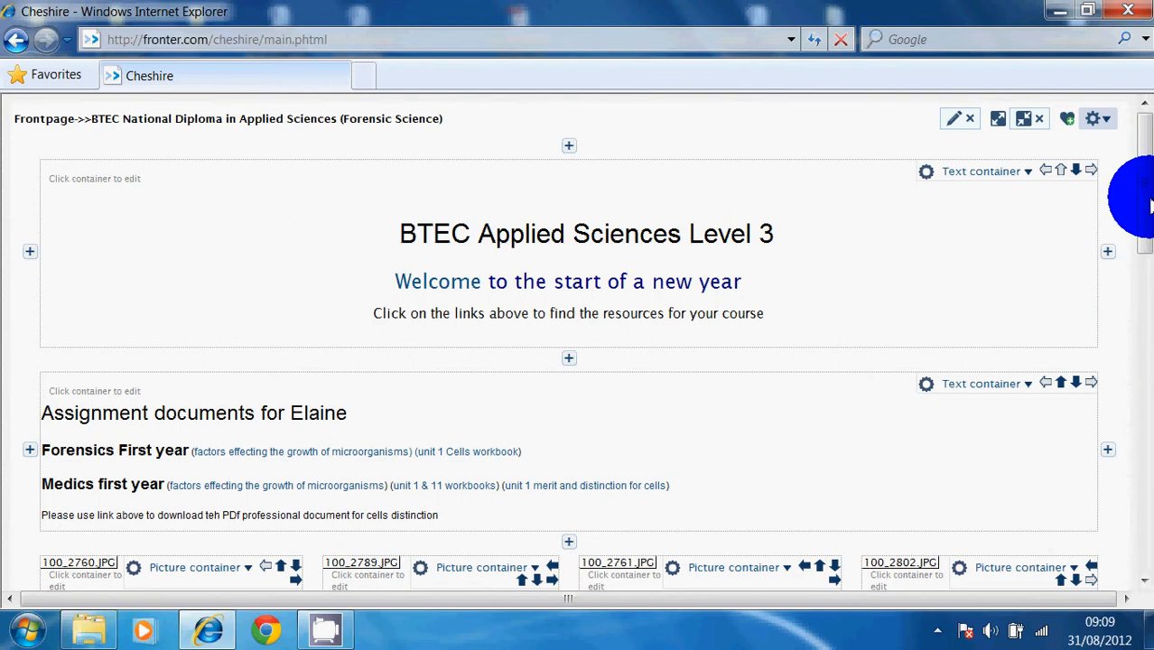
Leave the front page's edit mode, look over the updated page and close the full-screen view.
{"action": "left_click_drag", "start_coordinate": [1147, 203], "coordinate": [1048, 129]}
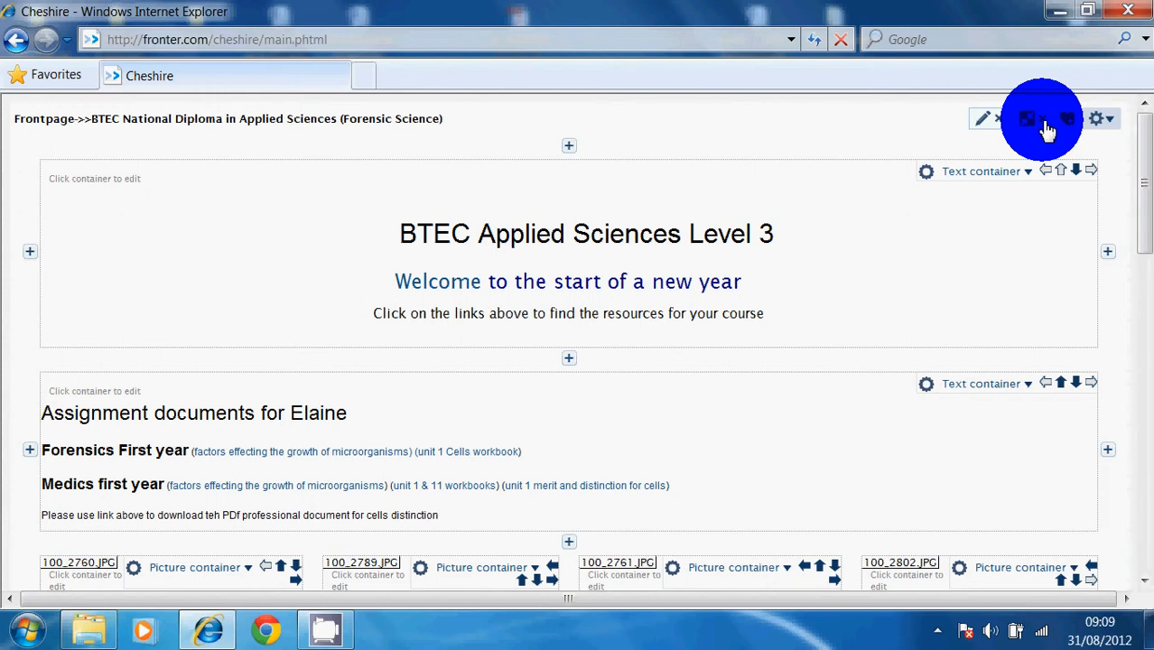
{"action": "left_click", "coordinate": [997, 126]}
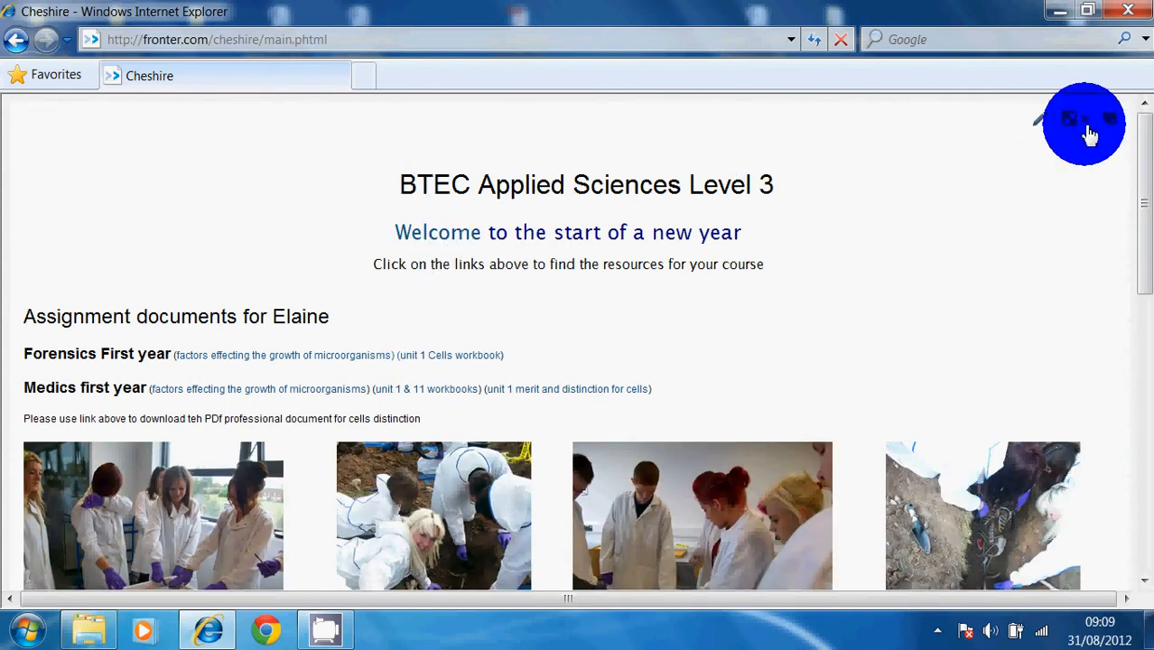
{"action": "scroll", "coordinate": [1150, 365], "scroll_direction": "down", "scroll_amount": 4}
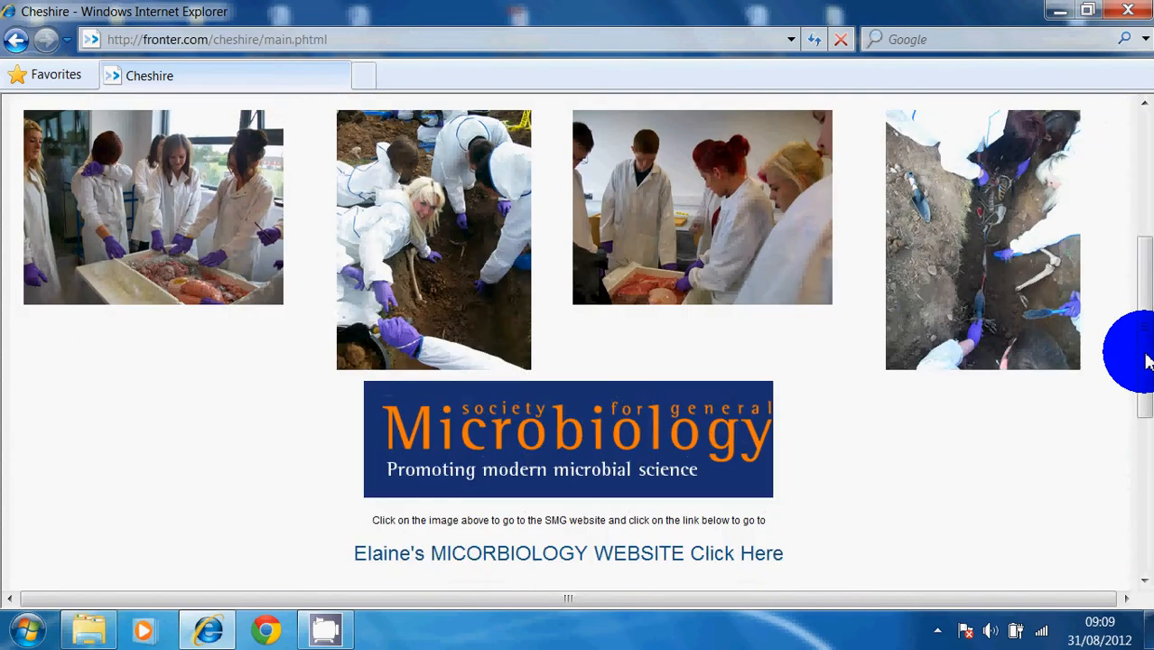
{"action": "scroll", "coordinate": [1129, 335], "scroll_direction": "up", "scroll_amount": 4}
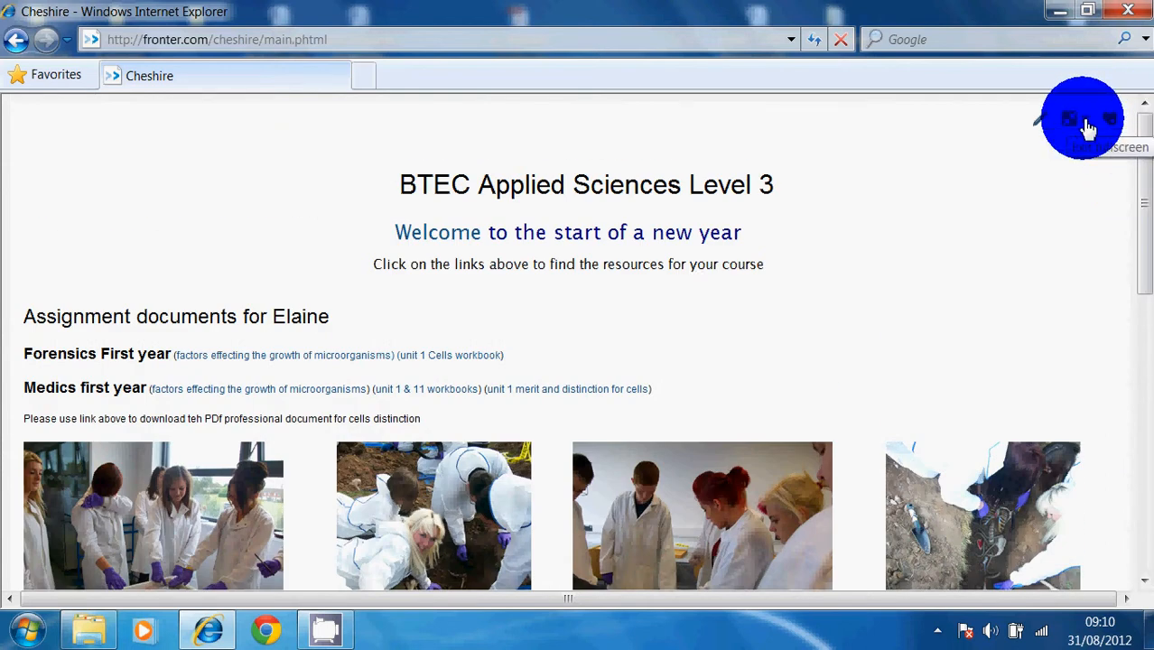
{"action": "left_click", "coordinate": [1088, 126]}
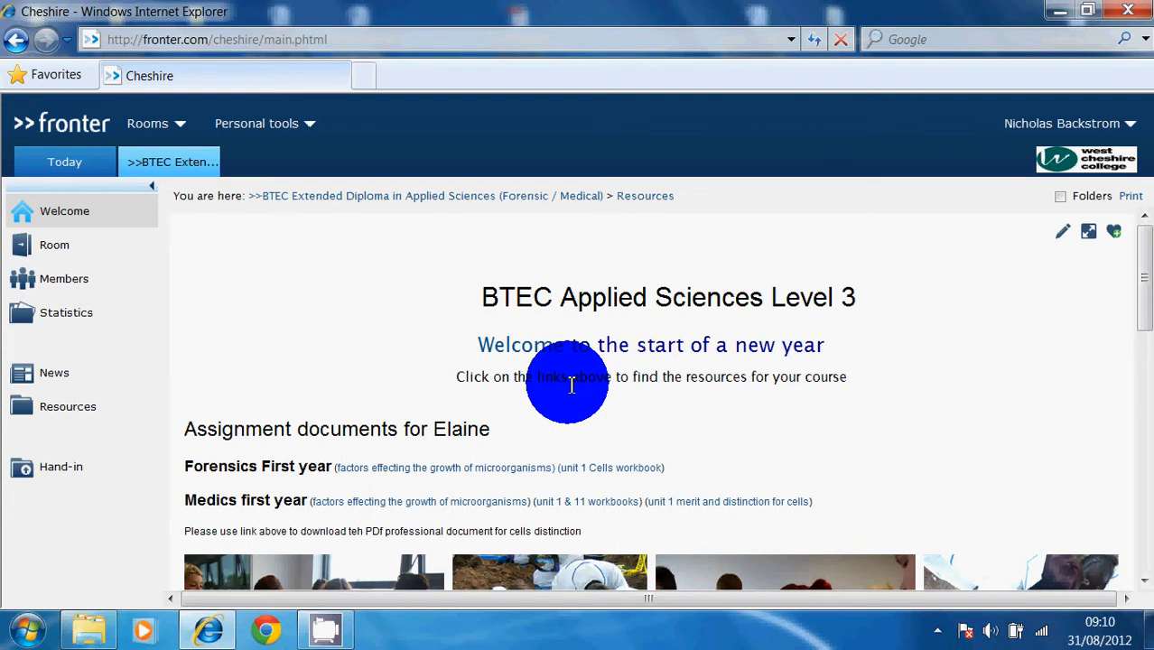
Look through the room's resource folders and open Unit 01: Fundamentals of Science.
{"action": "left_click", "coordinate": [70, 413]}
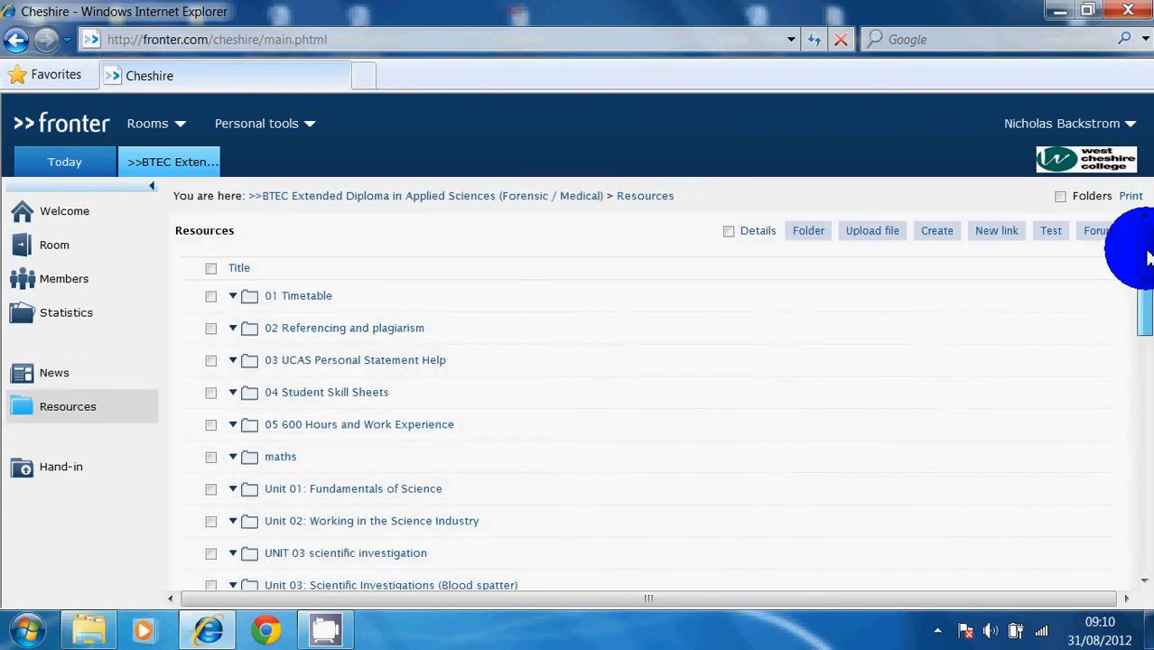
{"action": "scroll", "coordinate": [1147, 258], "scroll_direction": "down", "scroll_amount": 1}
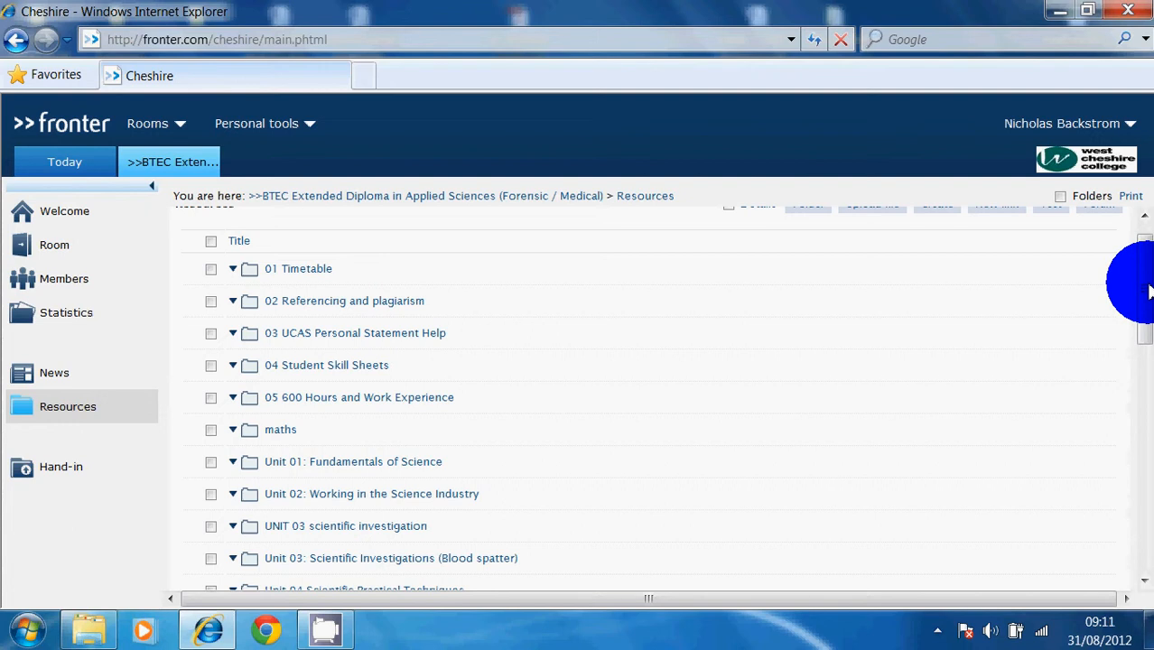
{"action": "left_click_drag", "start_coordinate": [1149, 291], "coordinate": [1144, 327]}
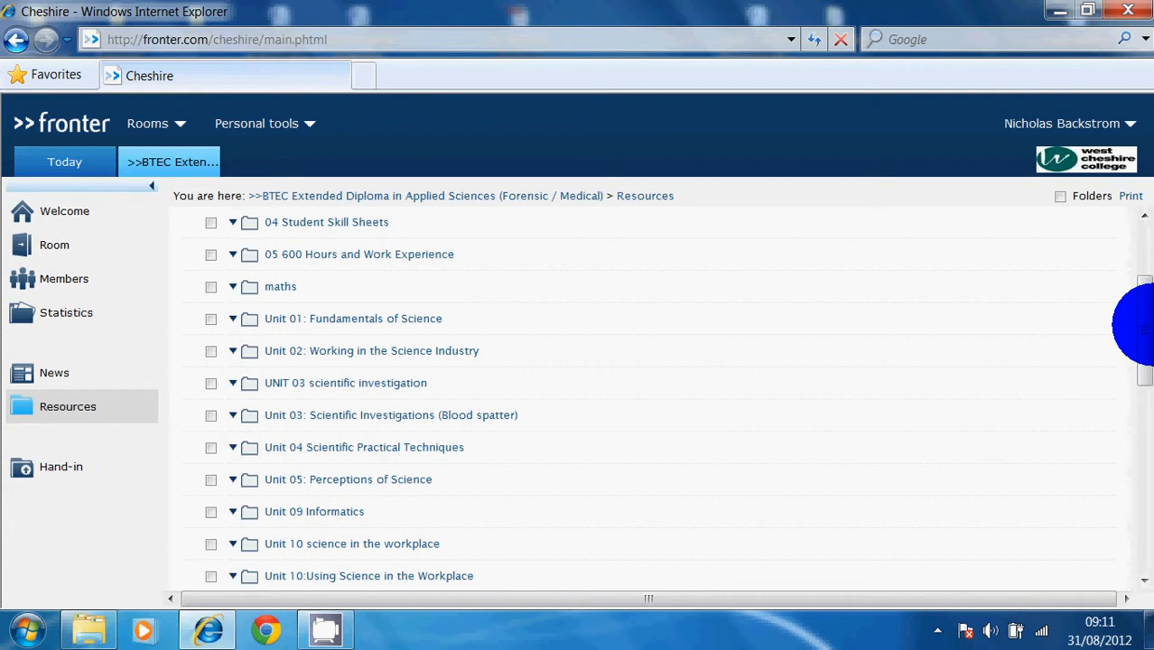
{"action": "left_click_drag", "start_coordinate": [1141, 325], "coordinate": [1134, 284]}
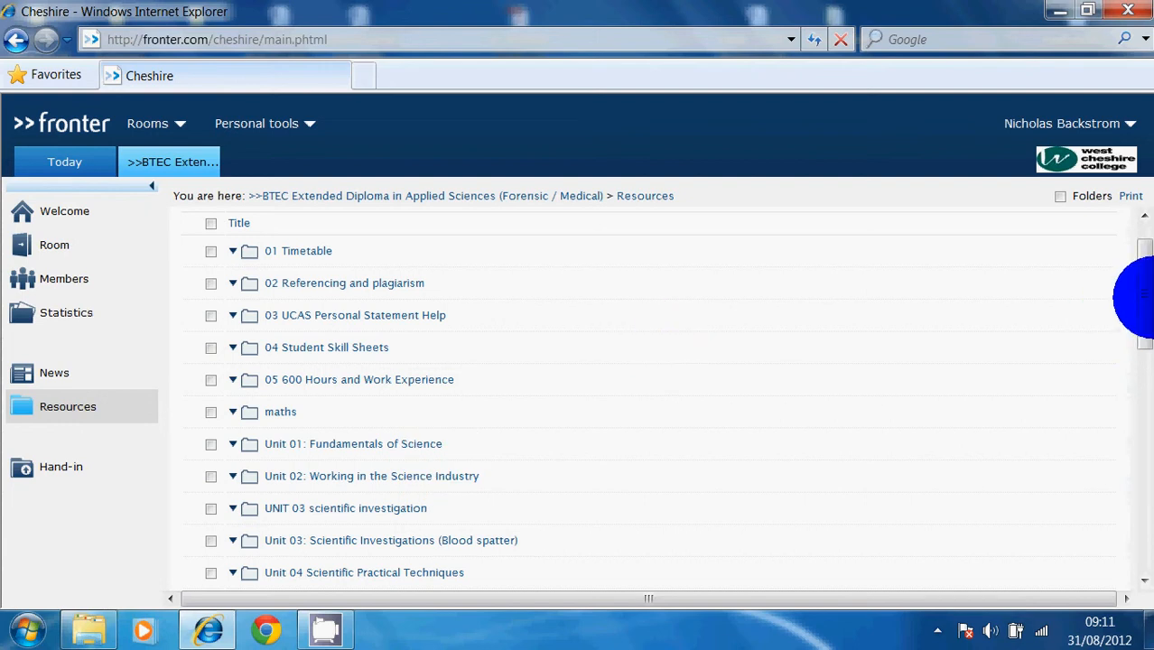
{"action": "left_click_drag", "start_coordinate": [1140, 298], "coordinate": [1136, 343]}
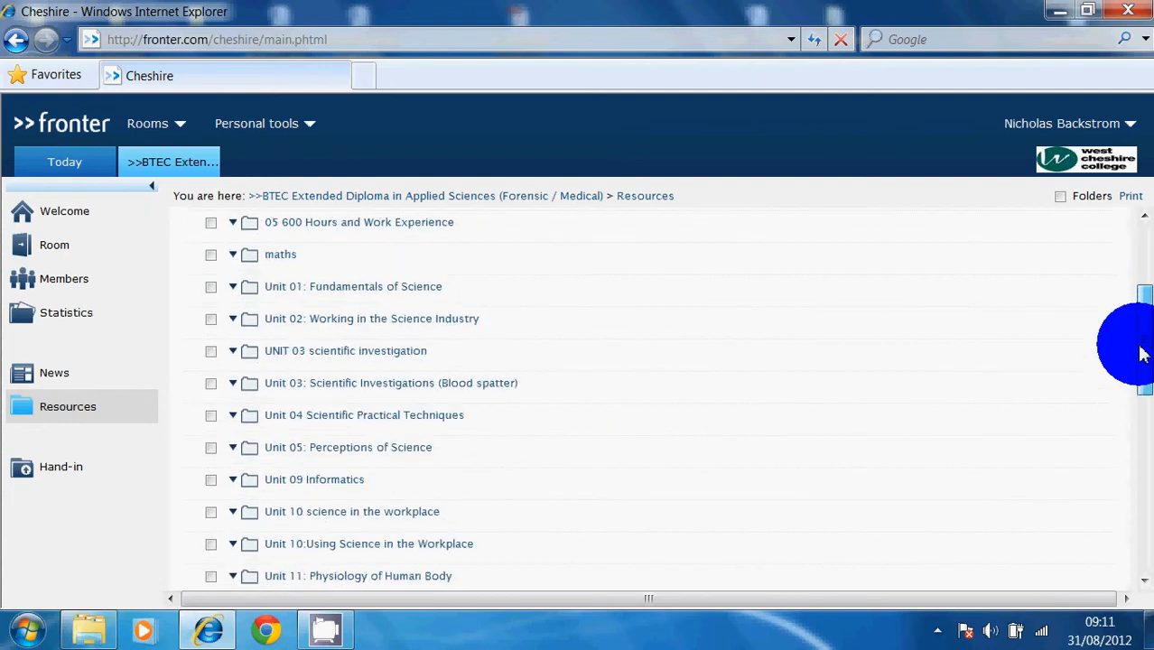
{"action": "left_click", "coordinate": [344, 290]}
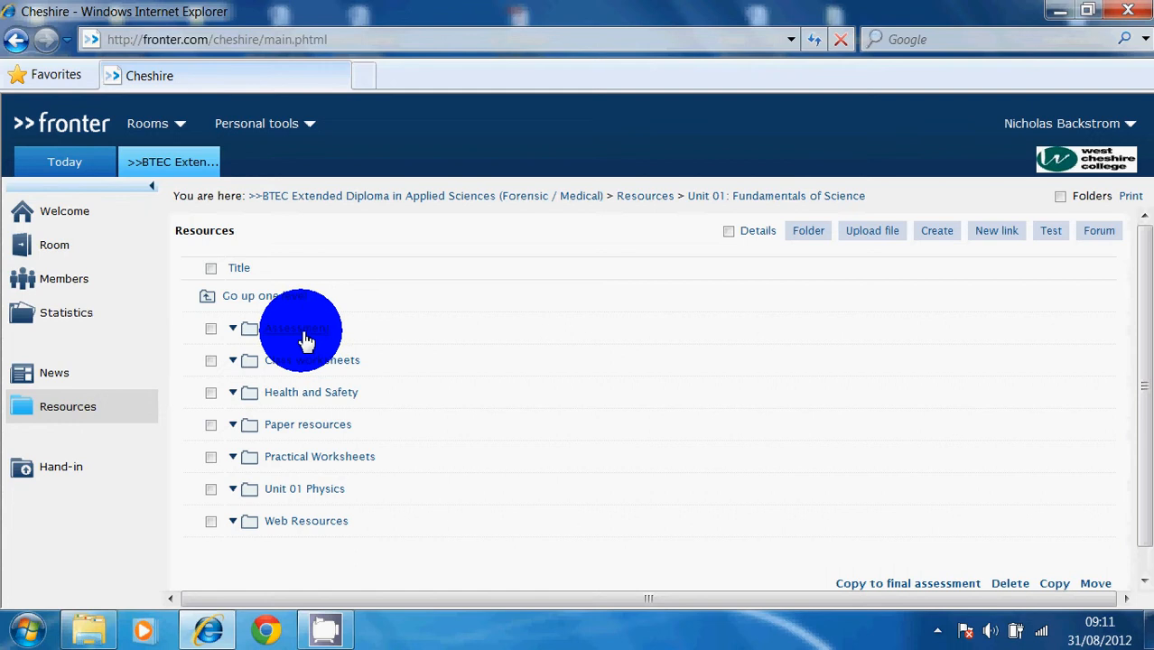
Delete the Assessment, Health and Safety, and Web Resources folders from Unit 01: Fundamentals of Science.
{"action": "left_click", "coordinate": [235, 333]}
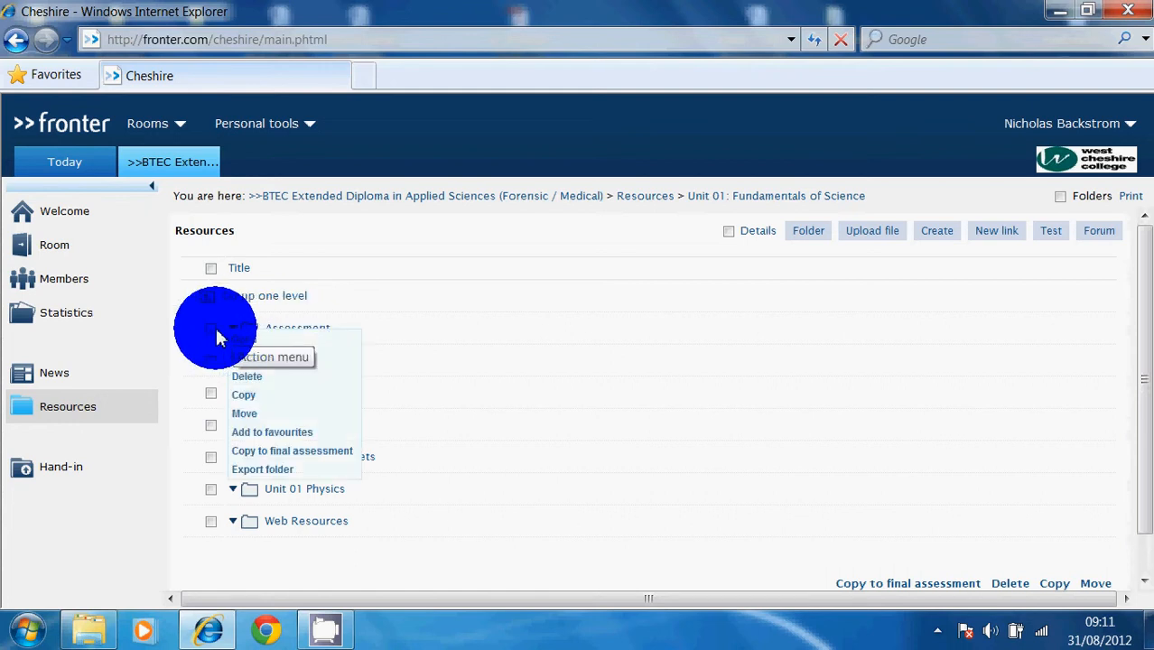
{"action": "left_click", "coordinate": [210, 330]}
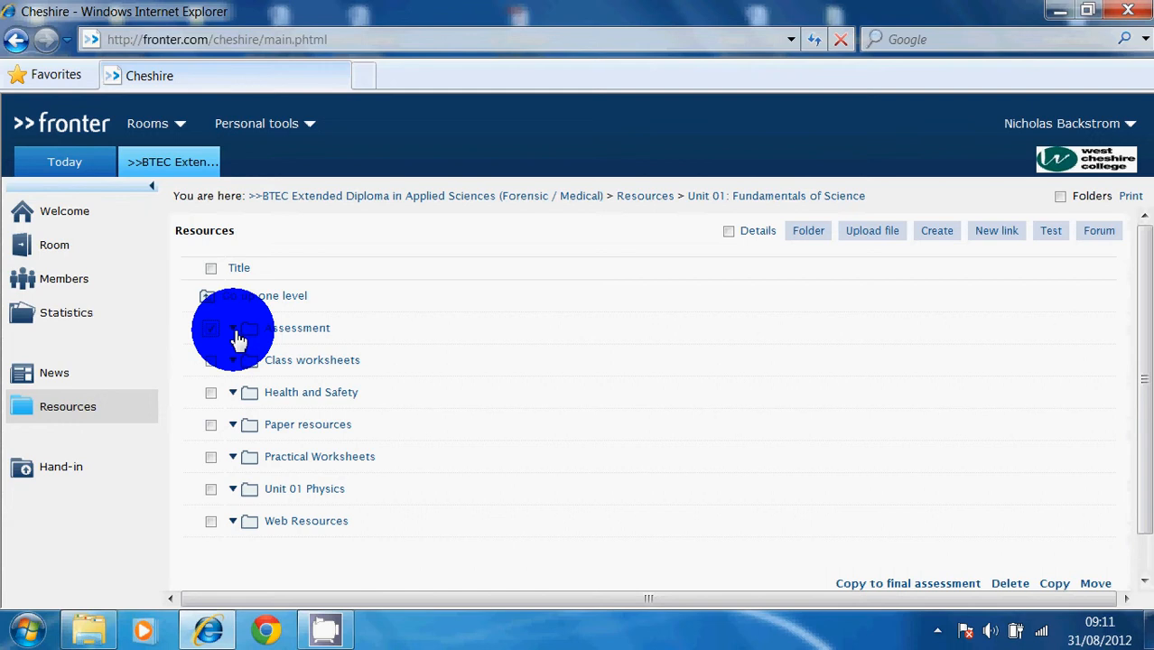
{"action": "left_click", "coordinate": [212, 393]}
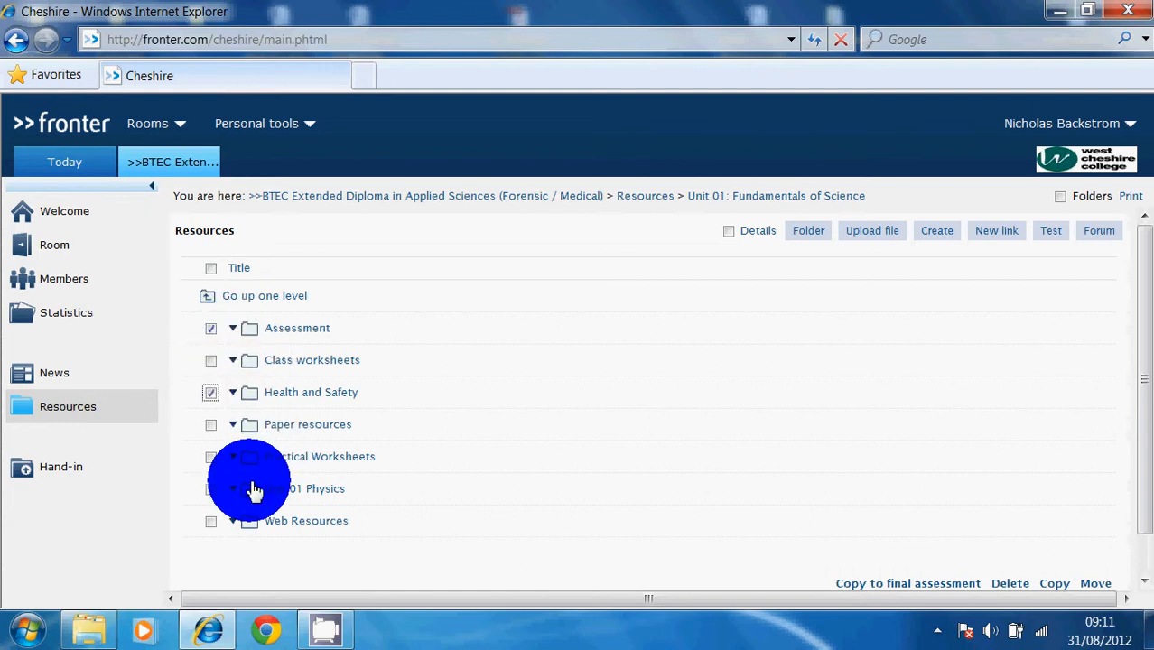
{"action": "left_click", "coordinate": [212, 524]}
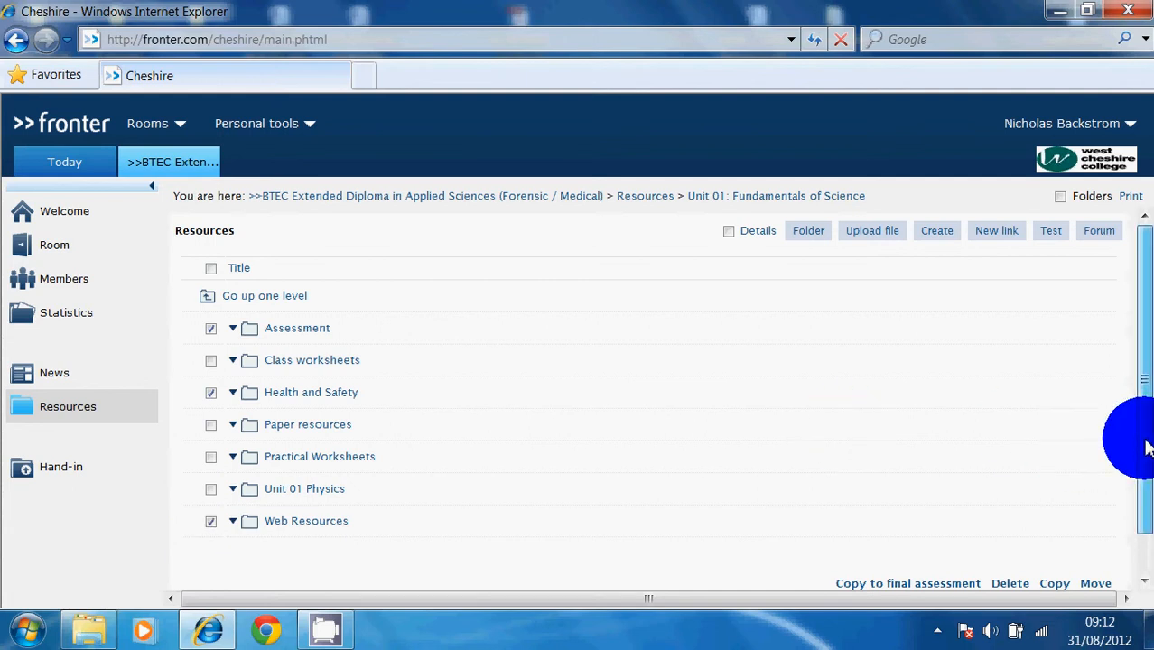
{"action": "scroll", "coordinate": [1146, 448], "scroll_direction": "down", "scroll_amount": 1}
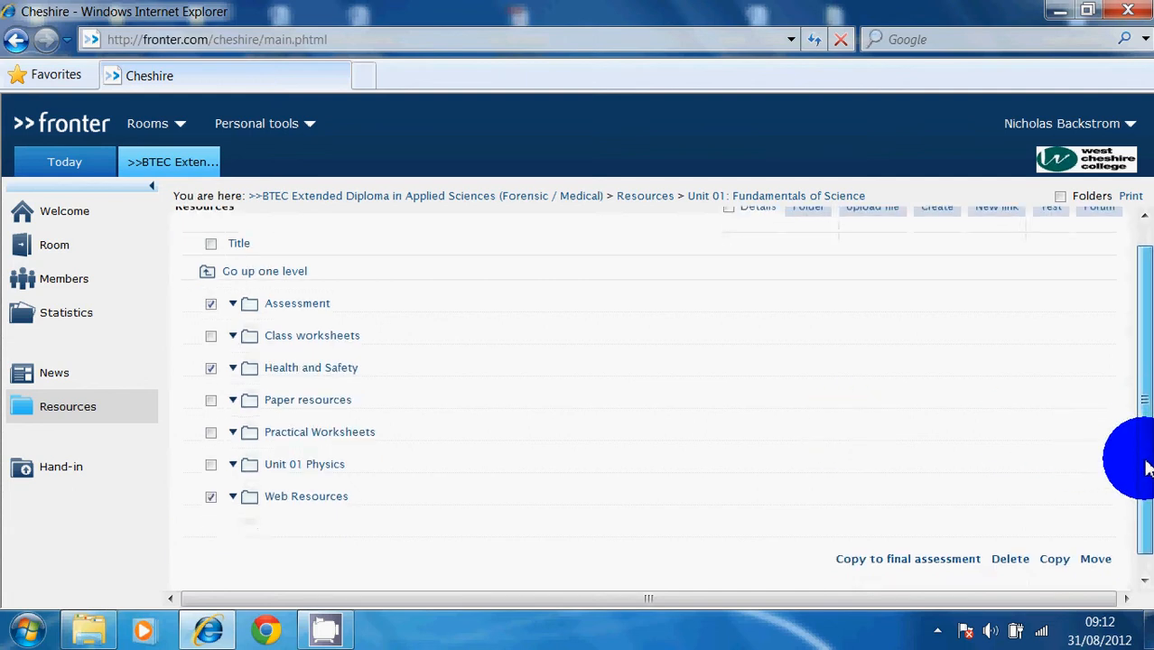
{"action": "left_click", "coordinate": [1018, 564]}
{"action": "left_click", "coordinate": [628, 394]}
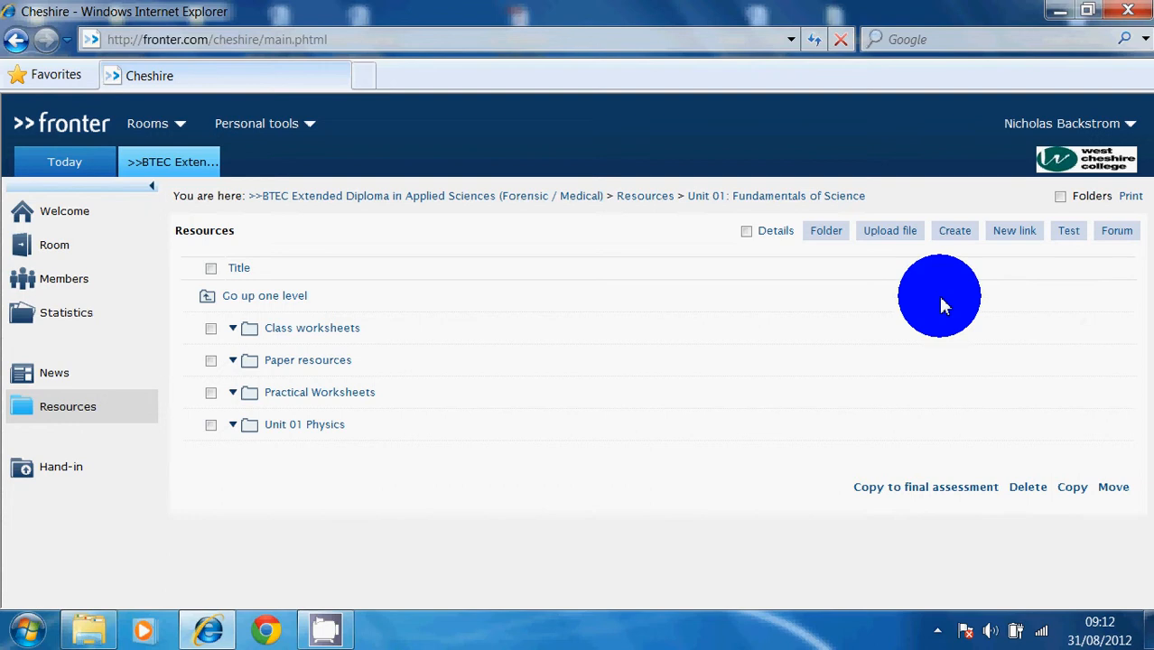
Create a regular folder titled "Assessment File" with the description "Student assessment work" in Unit 01 and save it.
{"action": "left_click", "coordinate": [821, 238]}
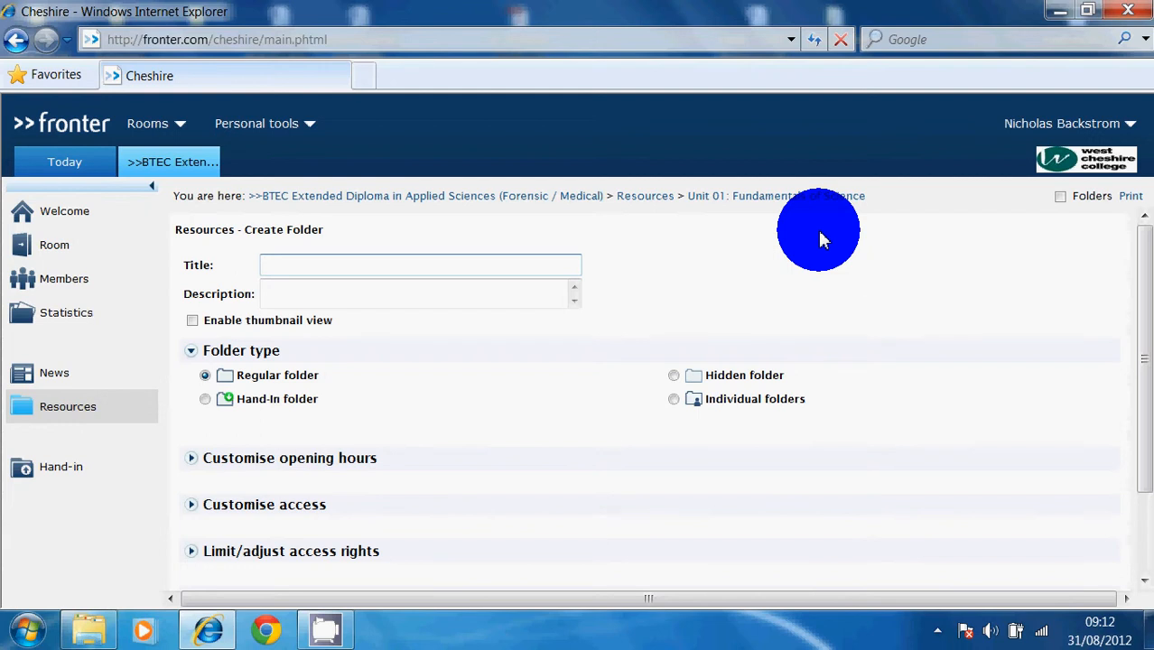
{"action": "type", "text": "Assessment File"}
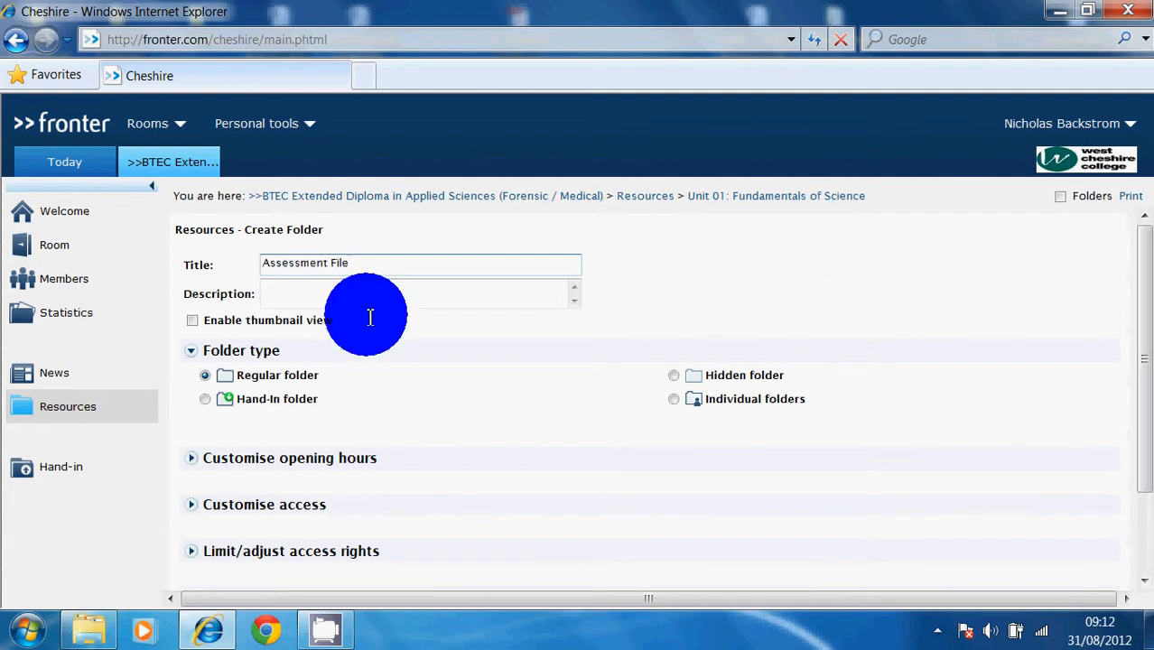
{"action": "left_click", "coordinate": [364, 303]}
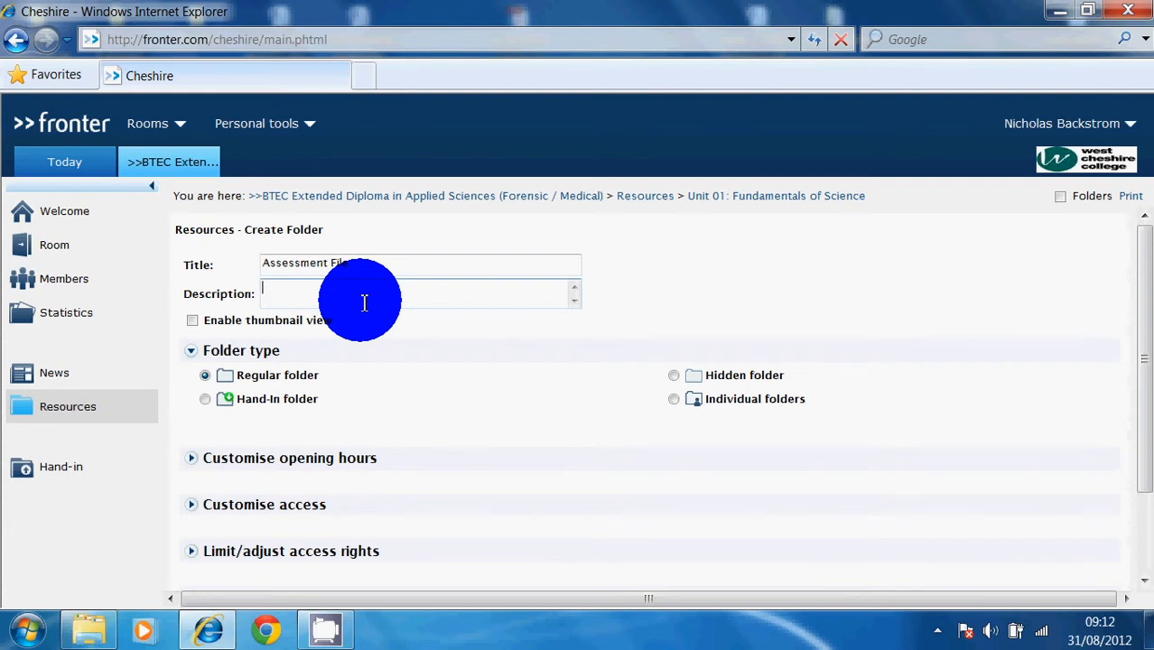
{"action": "type", "text": "Student assessment work"}
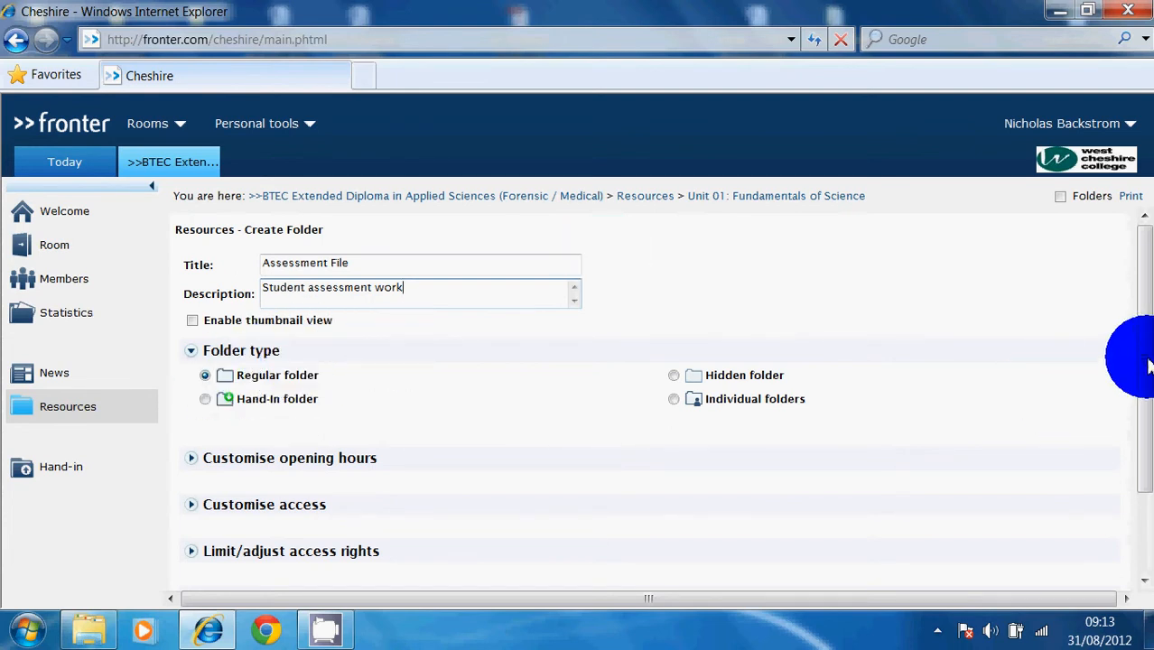
{"action": "left_click_drag", "start_coordinate": [1140, 354], "coordinate": [1150, 465]}
{"action": "left_click", "coordinate": [1015, 540]}
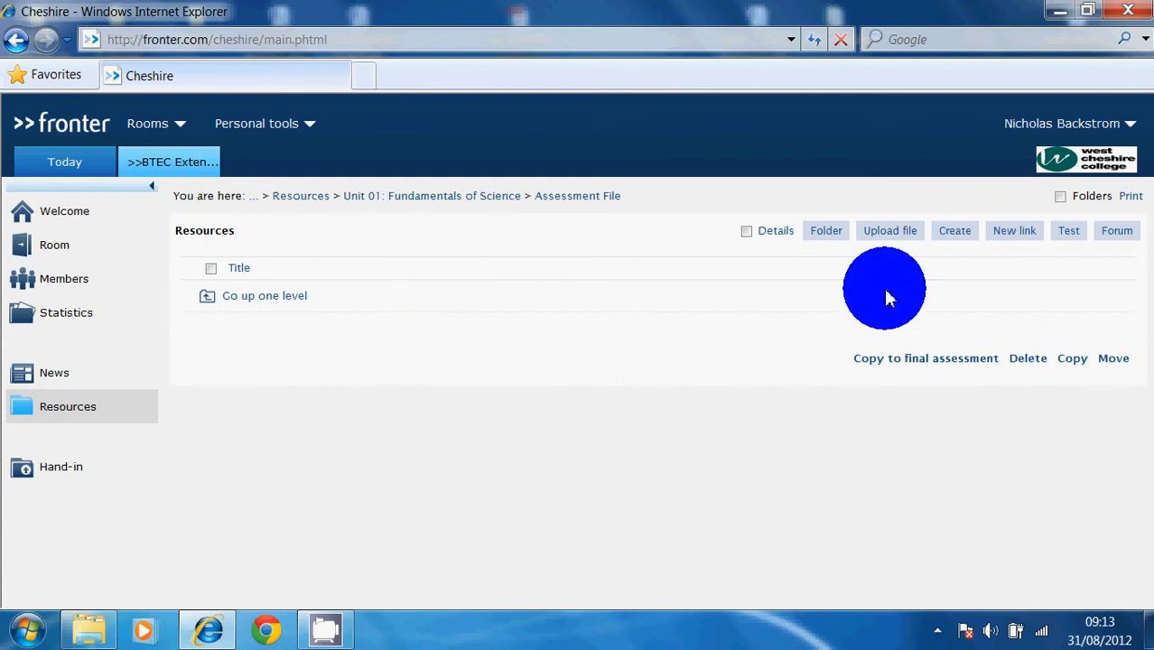
Upload the Report_Writing_Guide Word document from the Desktop into the Assessment File folder.
{"action": "left_click", "coordinate": [899, 233]}
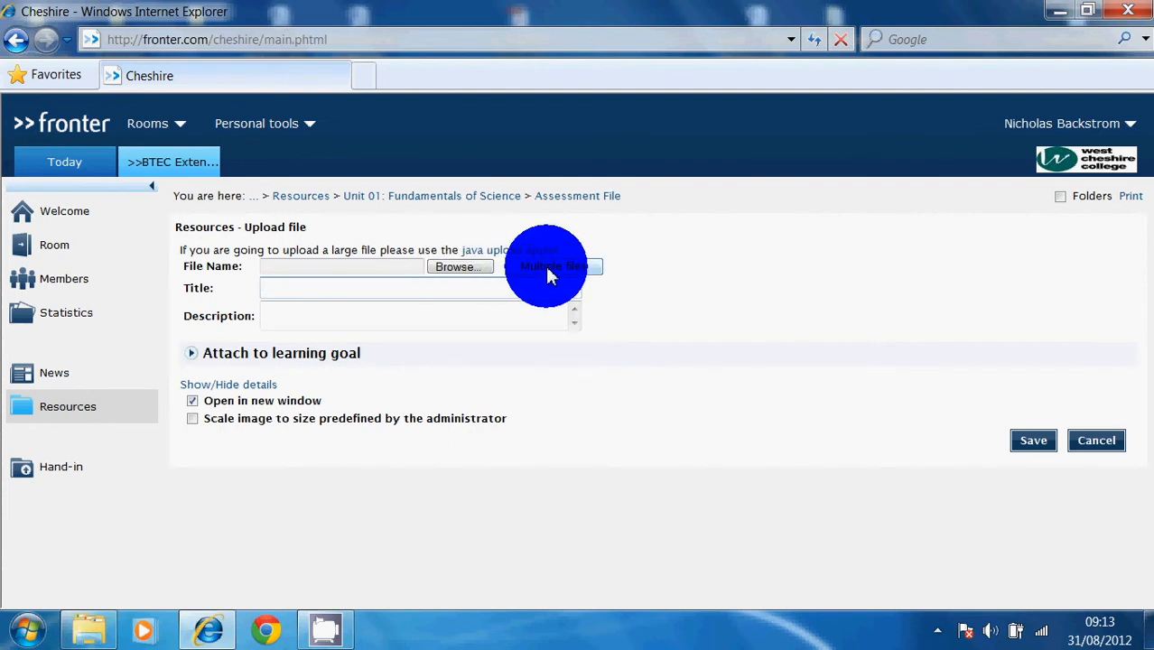
{"action": "left_click", "coordinate": [458, 281]}
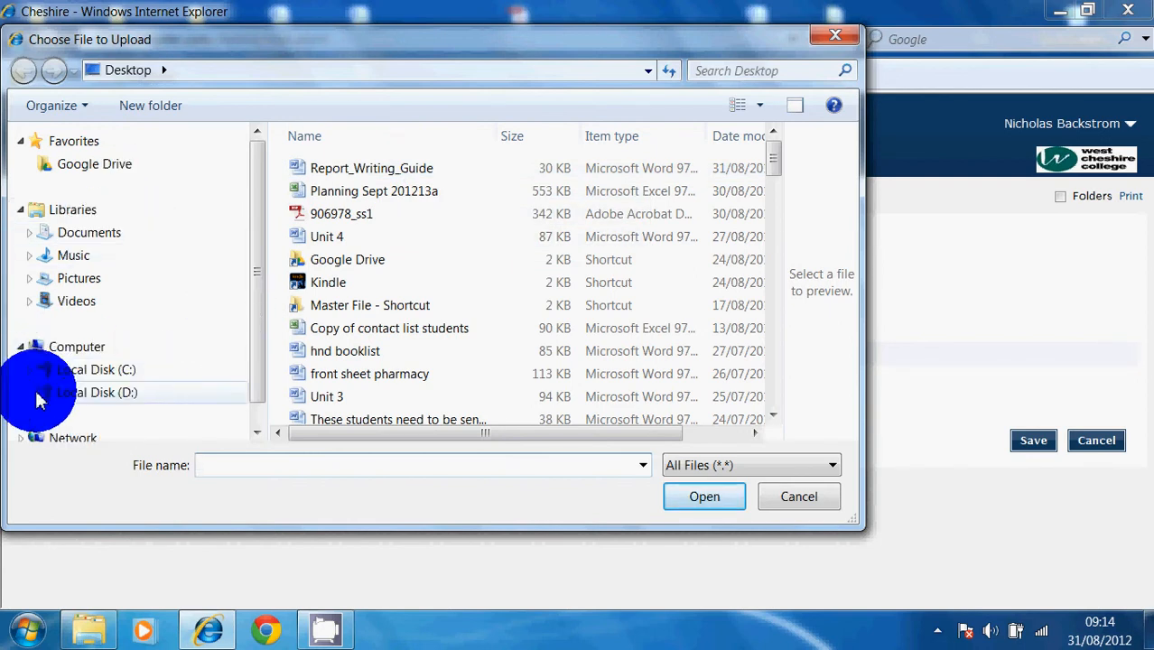
{"action": "left_click", "coordinate": [365, 180]}
{"action": "left_click", "coordinate": [722, 504]}
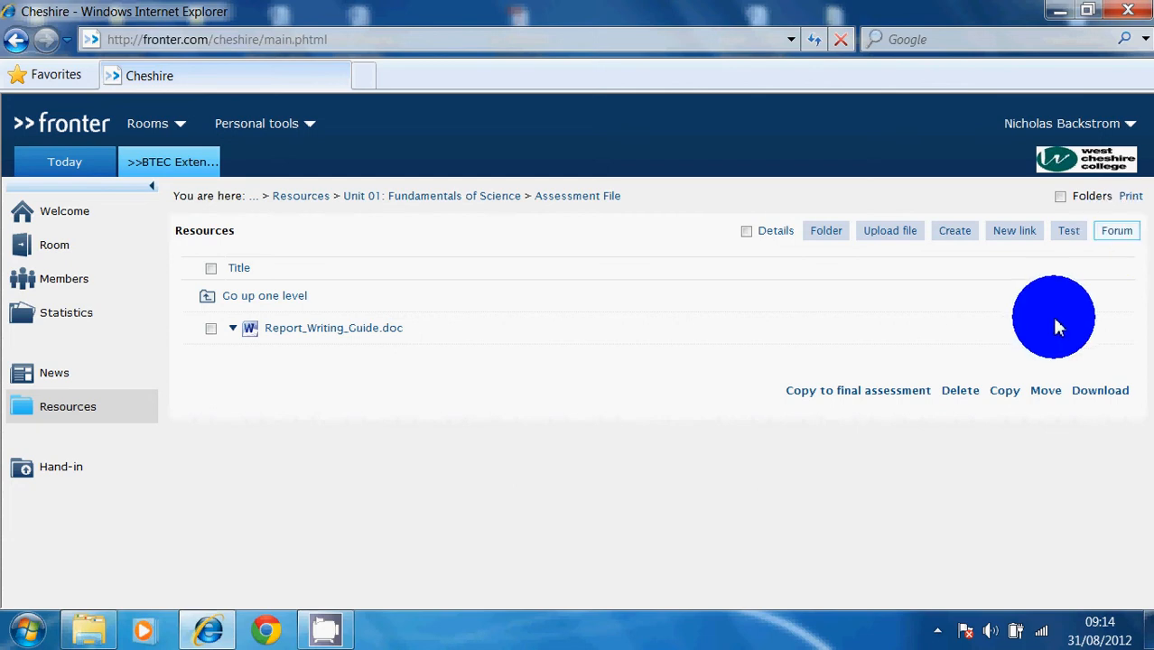
Start a new forum in the Assessment File folder, dismiss the low-memory warning and title the forum "Diiscussion Police".
{"action": "left_click", "coordinate": [1114, 239]}
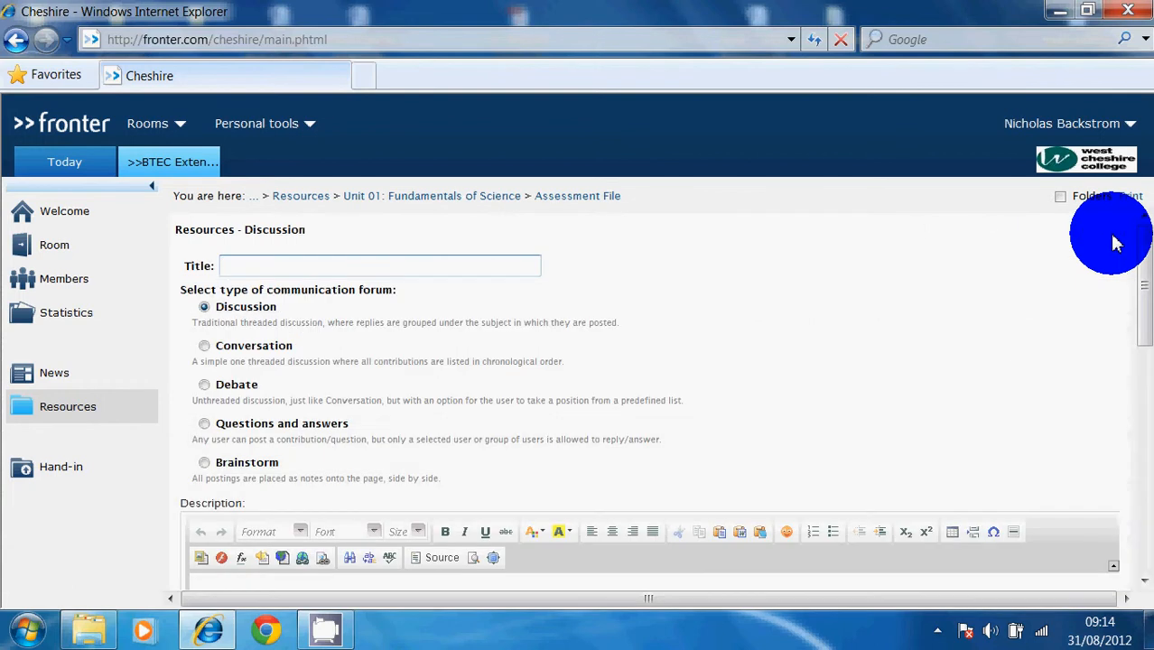
{"action": "mouse_move", "coordinate": [1143, 289]}
{"action": "left_mouse_down"}
{"action": "mouse_move", "coordinate": [1141, 368]}
{"action": "mouse_move", "coordinate": [1149, 275]}
{"action": "left_mouse_up"}
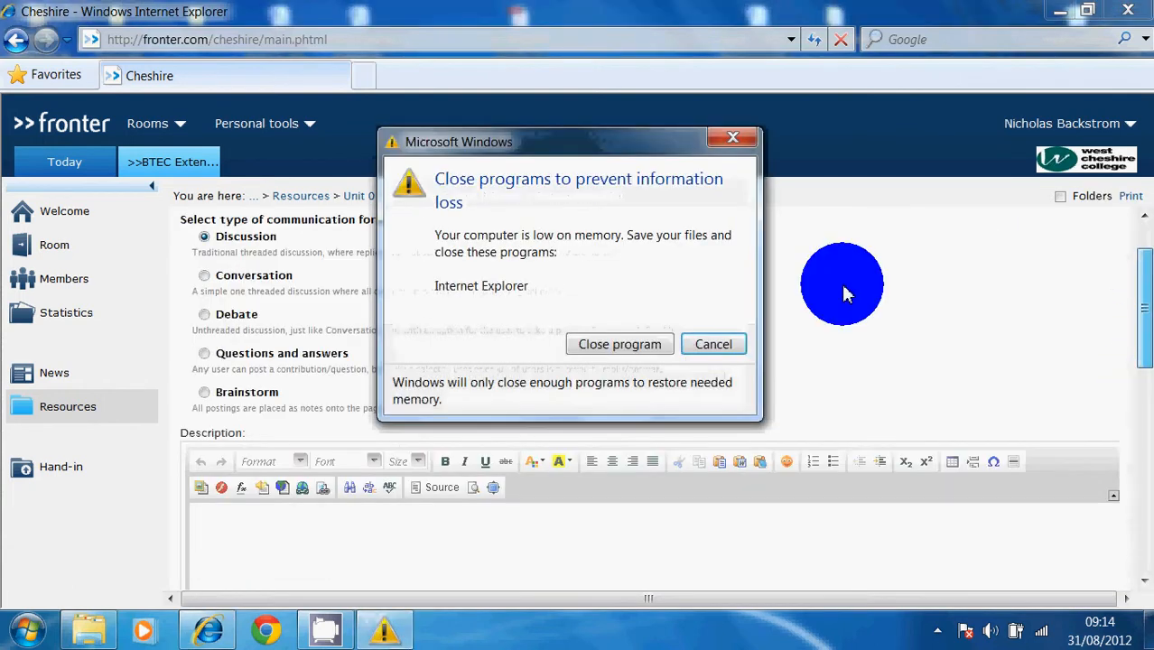
{"action": "left_click", "coordinate": [713, 346]}
{"action": "left_click_drag", "start_coordinate": [1136, 291], "coordinate": [1140, 244]}
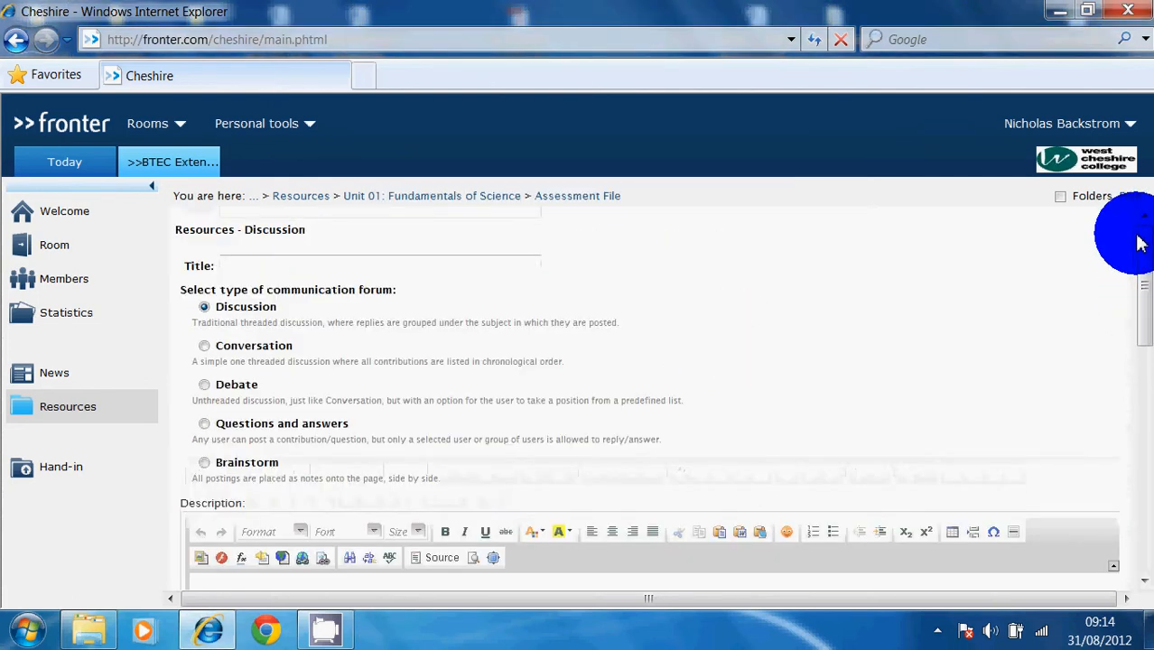
{"action": "left_click", "coordinate": [367, 266]}
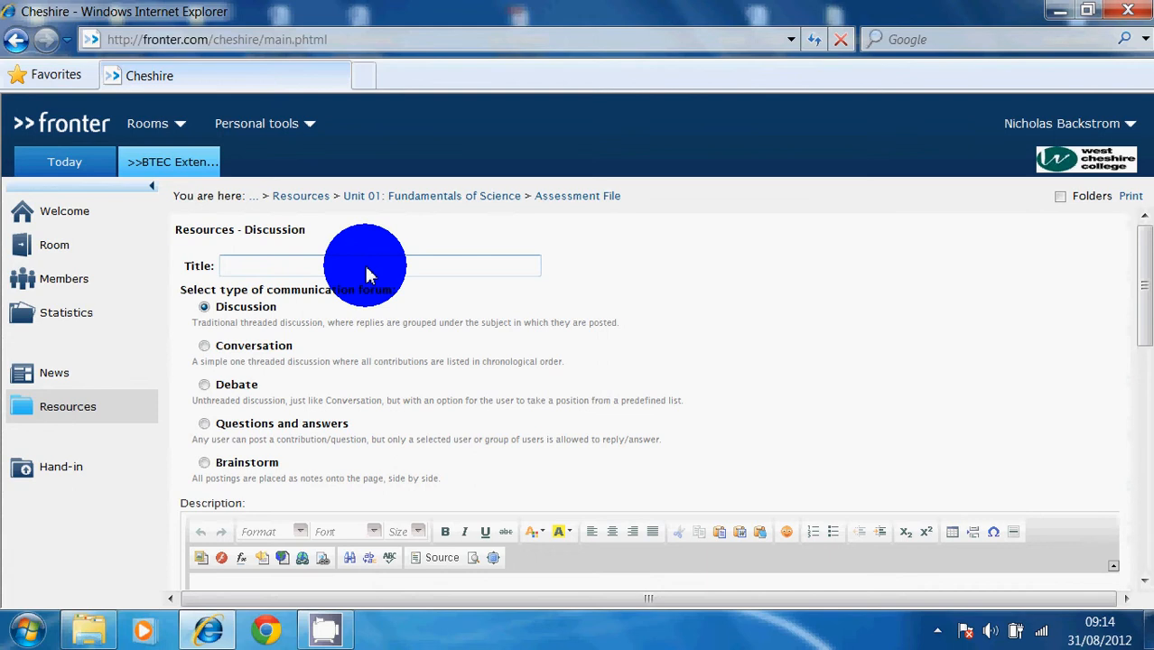
{"action": "type", "text": "Asse"}
{"action": "key", "text": "BackSpace"}
{"action": "key", "text": "BackSpace"}
{"action": "key", "text": "BackSpace"}
{"action": "key", "text": "BackSpace"}
{"action": "type", "text": "Diiscussion Police"}
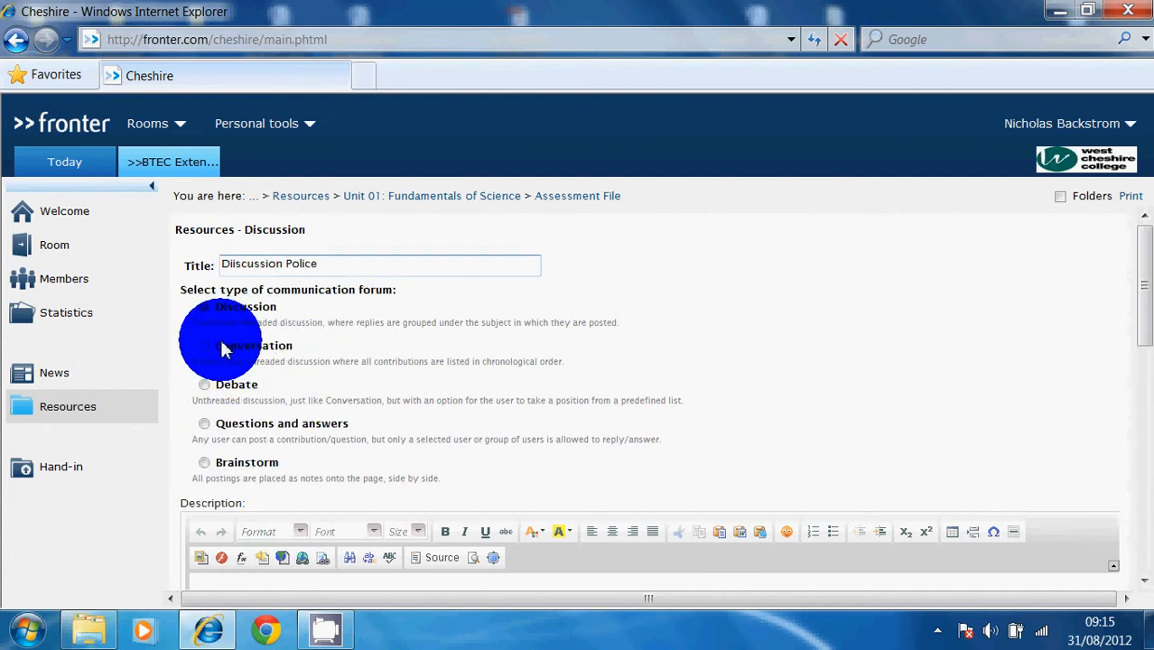
Keep Discussion as the forum type, review the opening hours and rating options, and save the forum.
{"action": "left_click", "coordinate": [206, 308]}
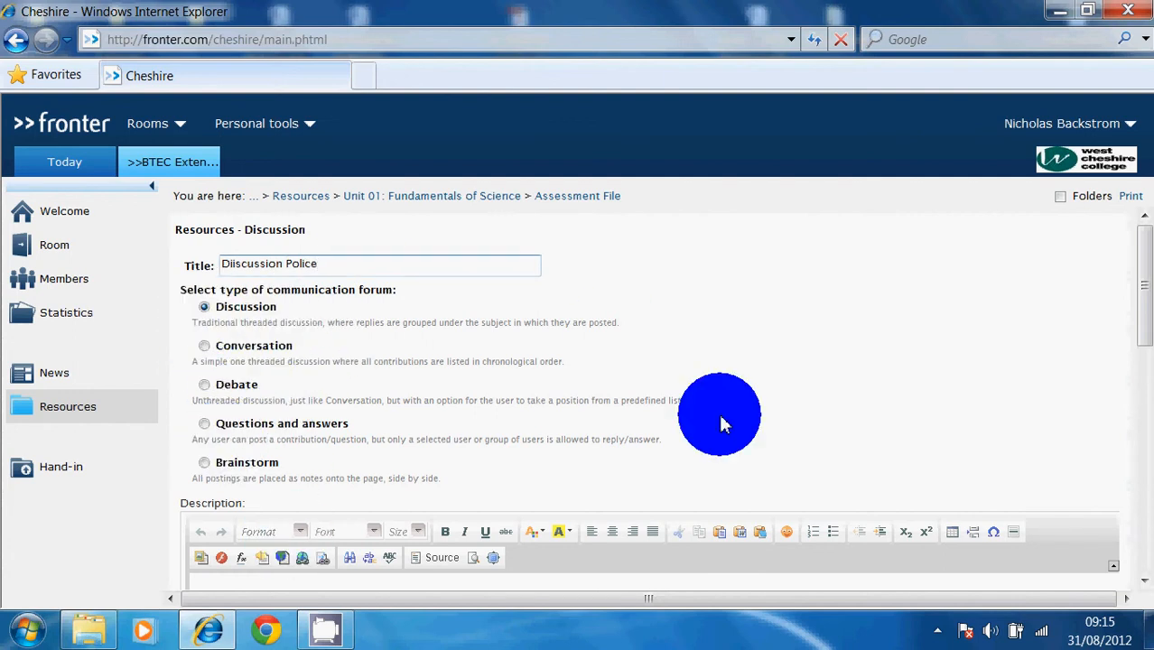
{"action": "left_click_drag", "start_coordinate": [1143, 307], "coordinate": [1147, 545]}
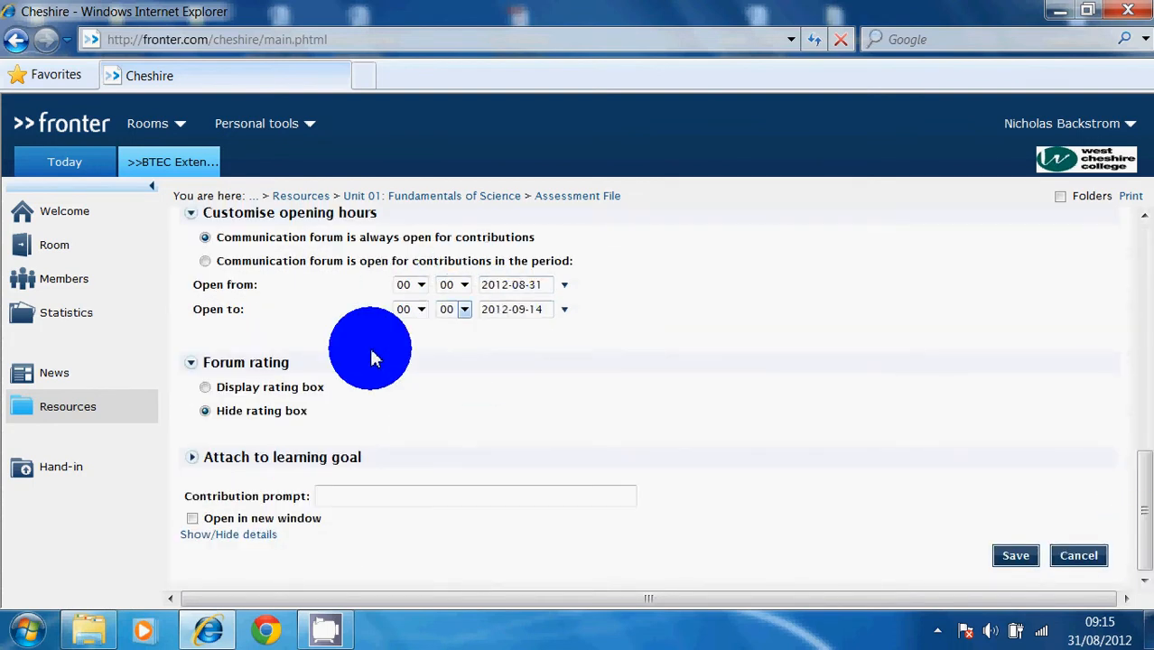
{"action": "left_click", "coordinate": [1010, 559]}
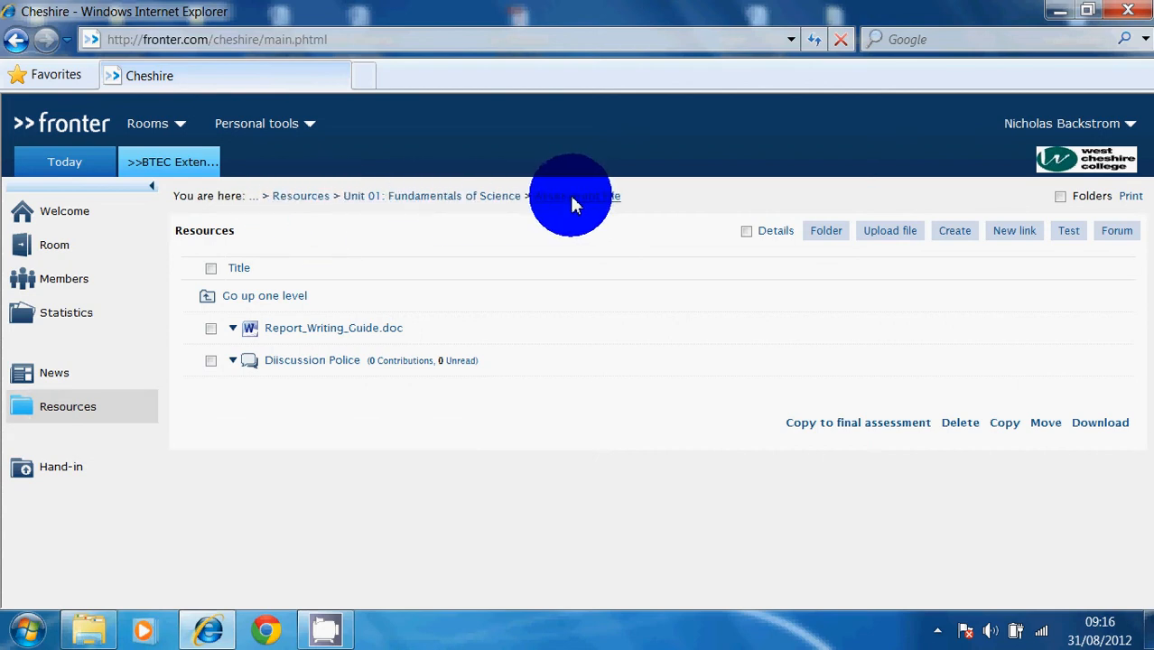
Return to Unit 01: Fundamentals of Science, change the Assessment File folder's type to Hidden folder and save.
{"action": "left_click", "coordinate": [482, 201]}
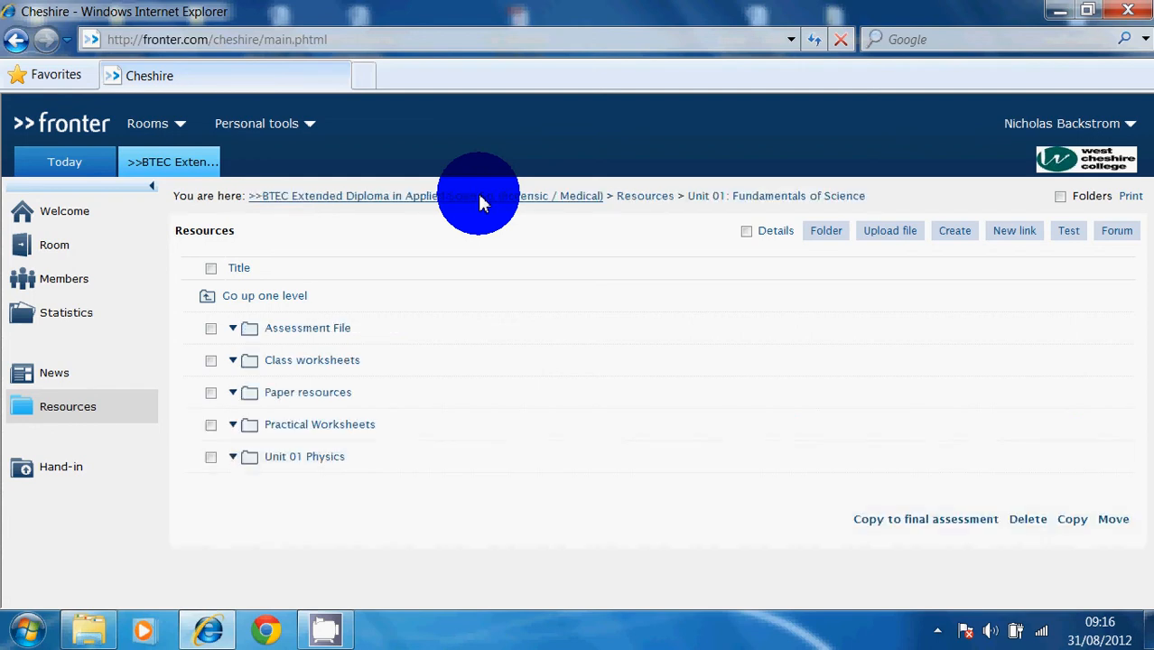
{"action": "left_click", "coordinate": [232, 331]}
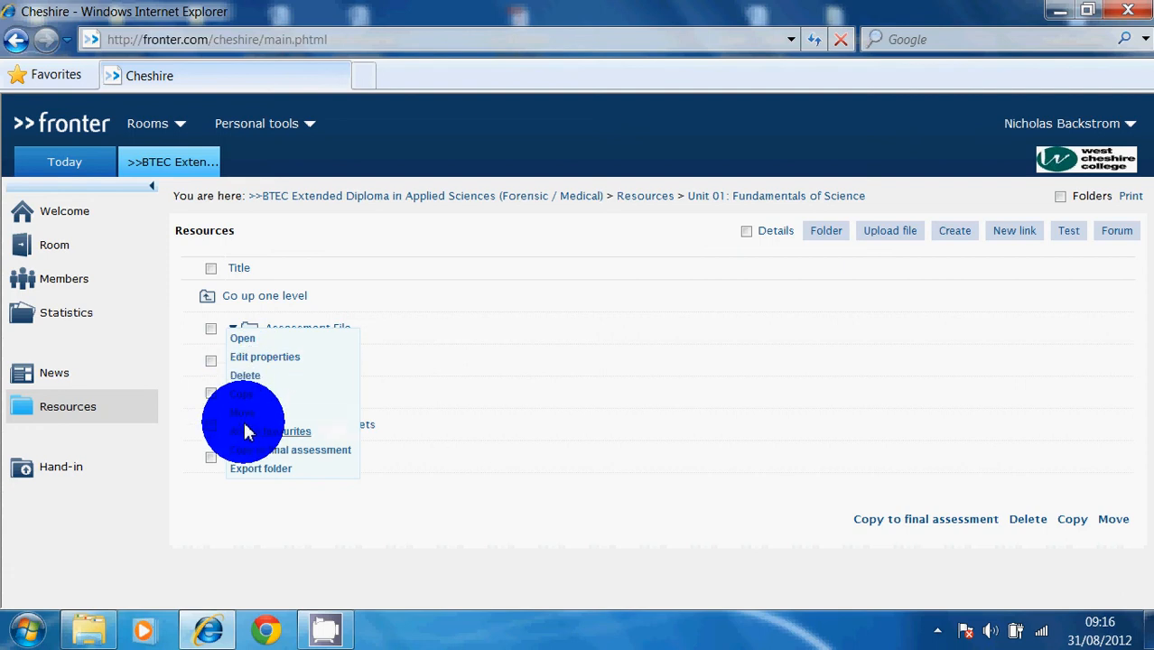
{"action": "left_click", "coordinate": [268, 362]}
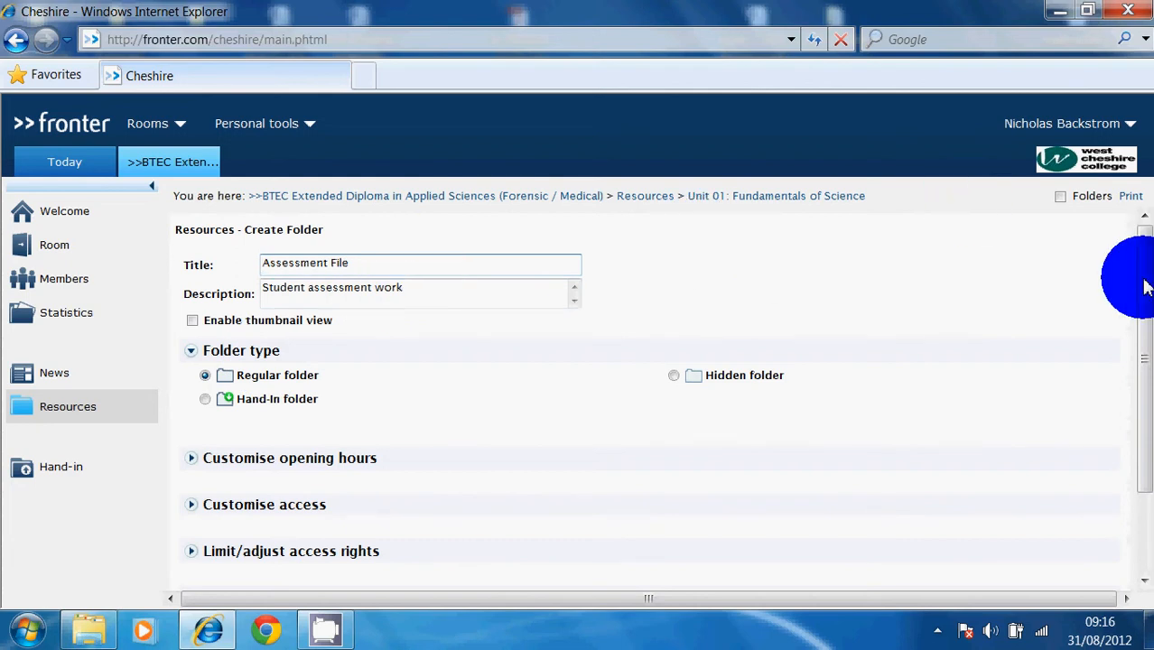
{"action": "left_click_drag", "start_coordinate": [1146, 288], "coordinate": [1123, 232]}
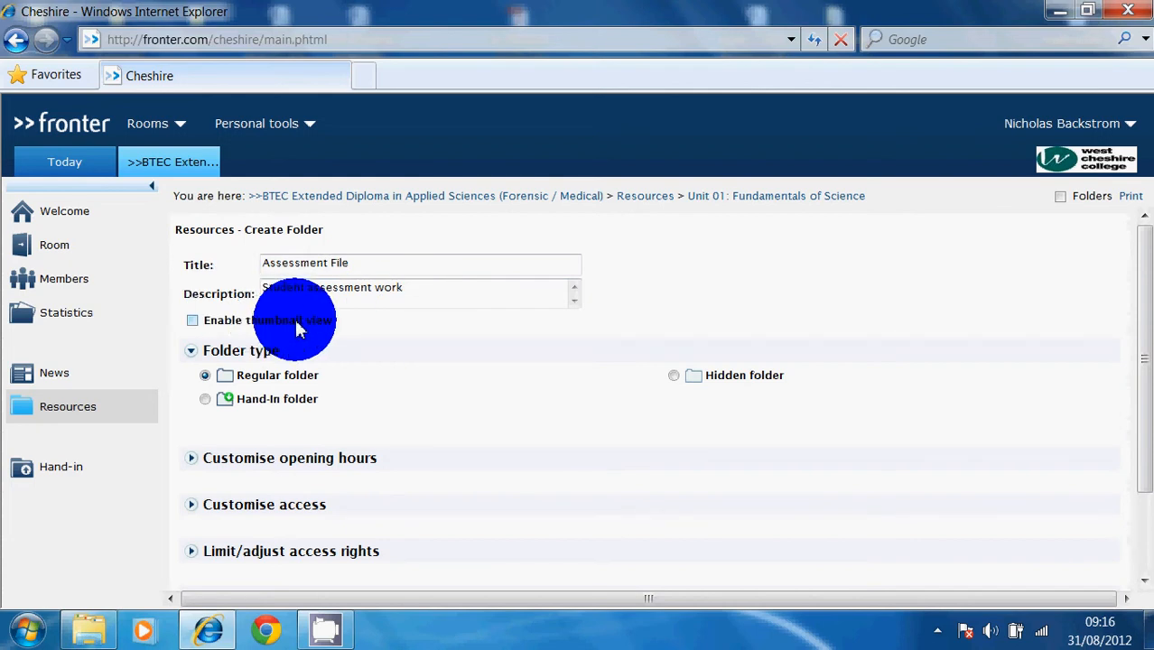
{"action": "left_click", "coordinate": [697, 376]}
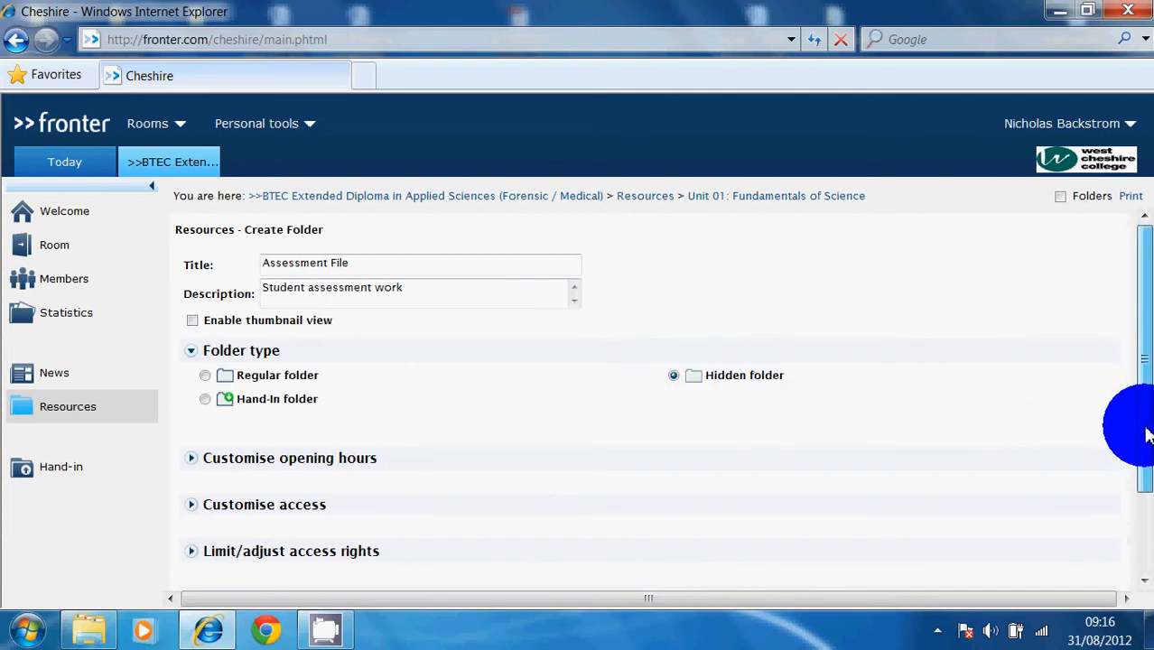
{"action": "left_click_drag", "start_coordinate": [1147, 435], "coordinate": [1145, 524]}
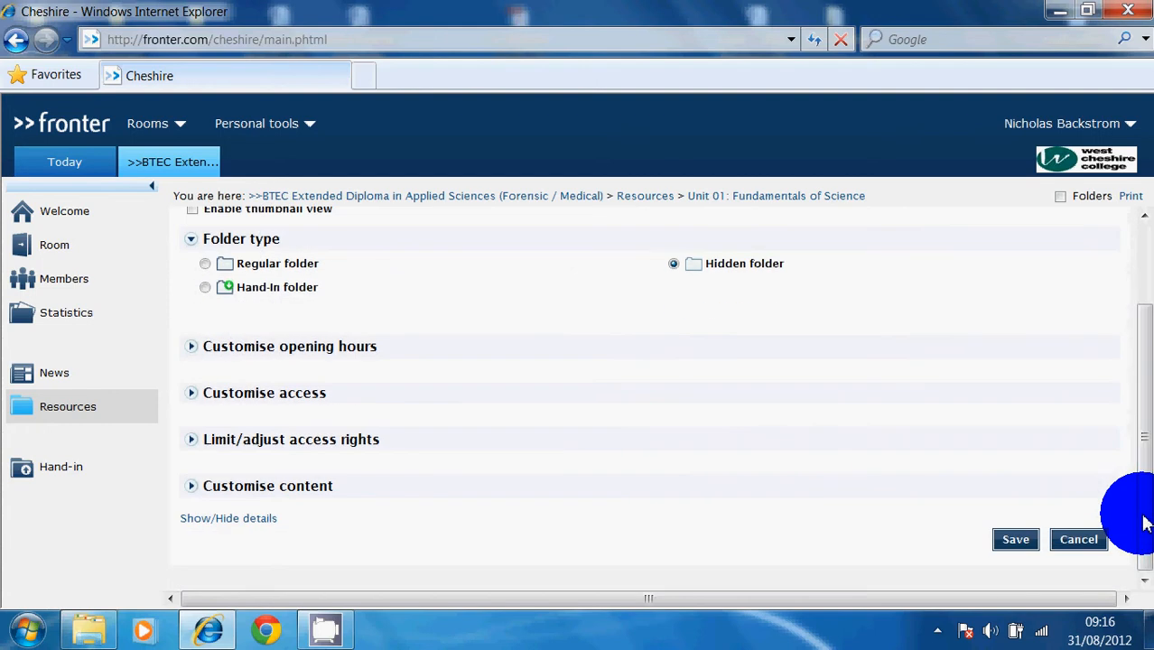
{"action": "left_click", "coordinate": [1021, 540]}
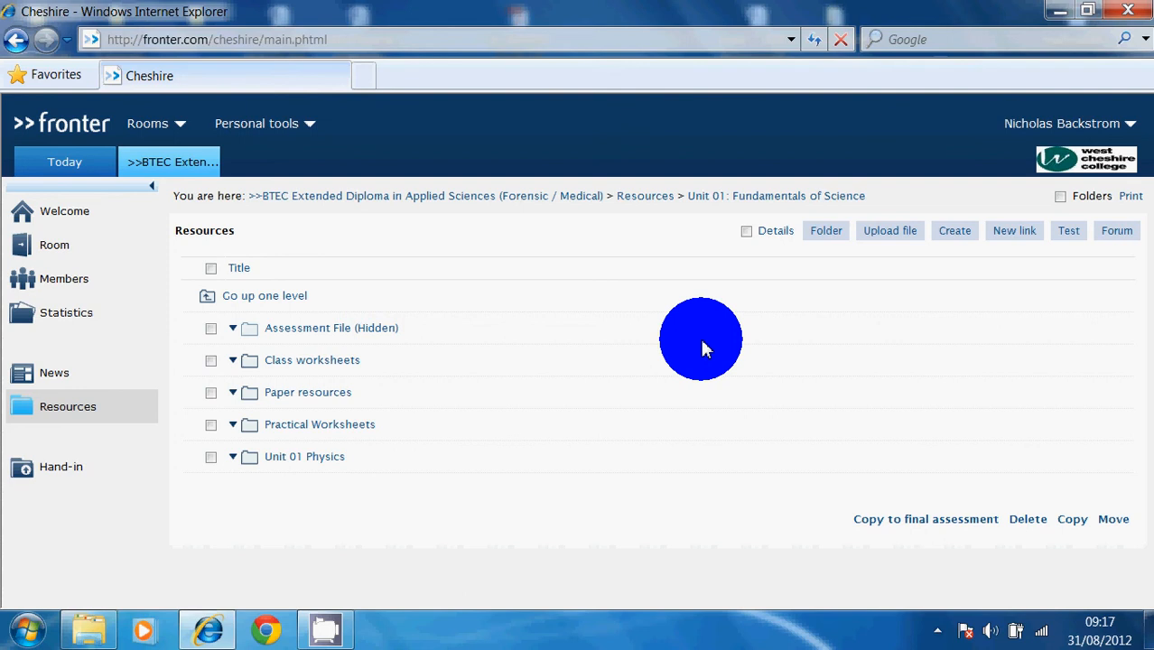
Start a new folder in Unit 01 titled "Assignment 1" and make it a Hand-In folder.
{"action": "left_click", "coordinate": [820, 237]}
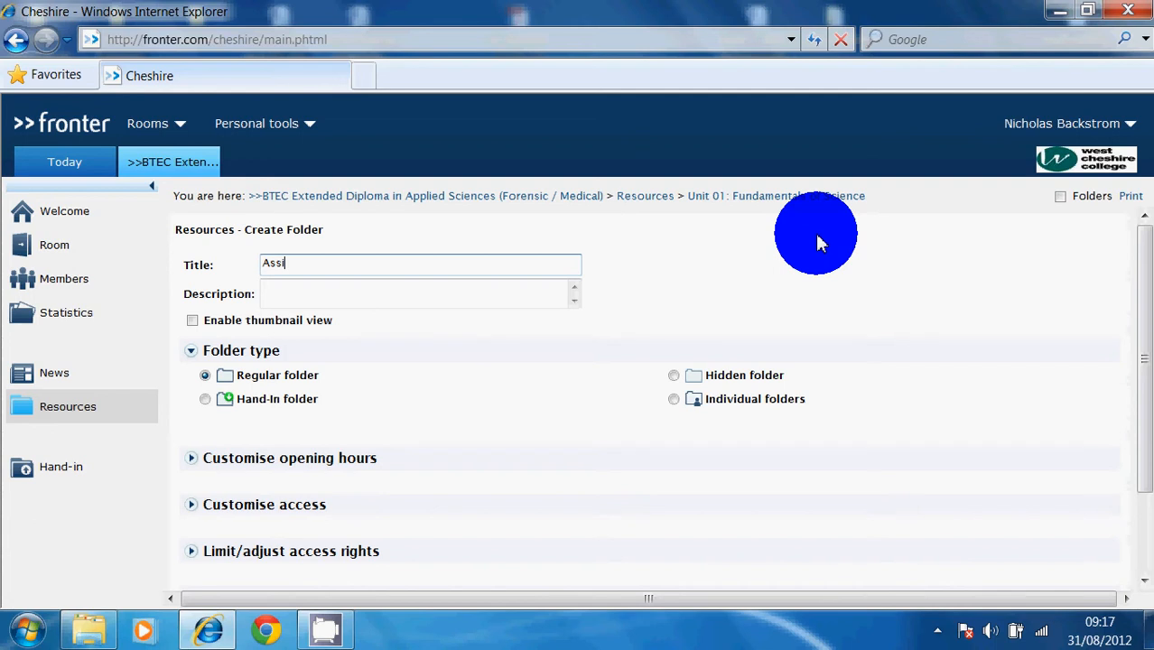
{"action": "type", "text": "Assignment 1"}
{"action": "left_click", "coordinate": [206, 402]}
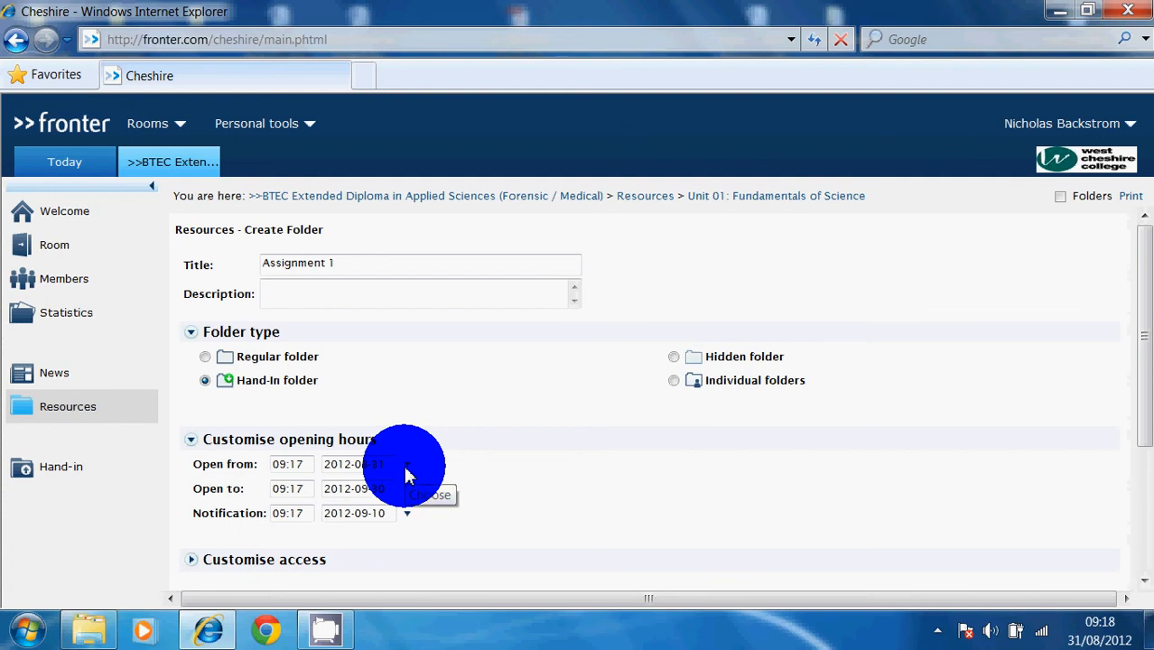
Set the hand-in folder's closing date to 2012-09-01 and save the folder.
{"action": "left_click", "coordinate": [365, 491]}
{"action": "scroll", "coordinate": [1140, 406], "scroll_direction": "down", "scroll_amount": 1}
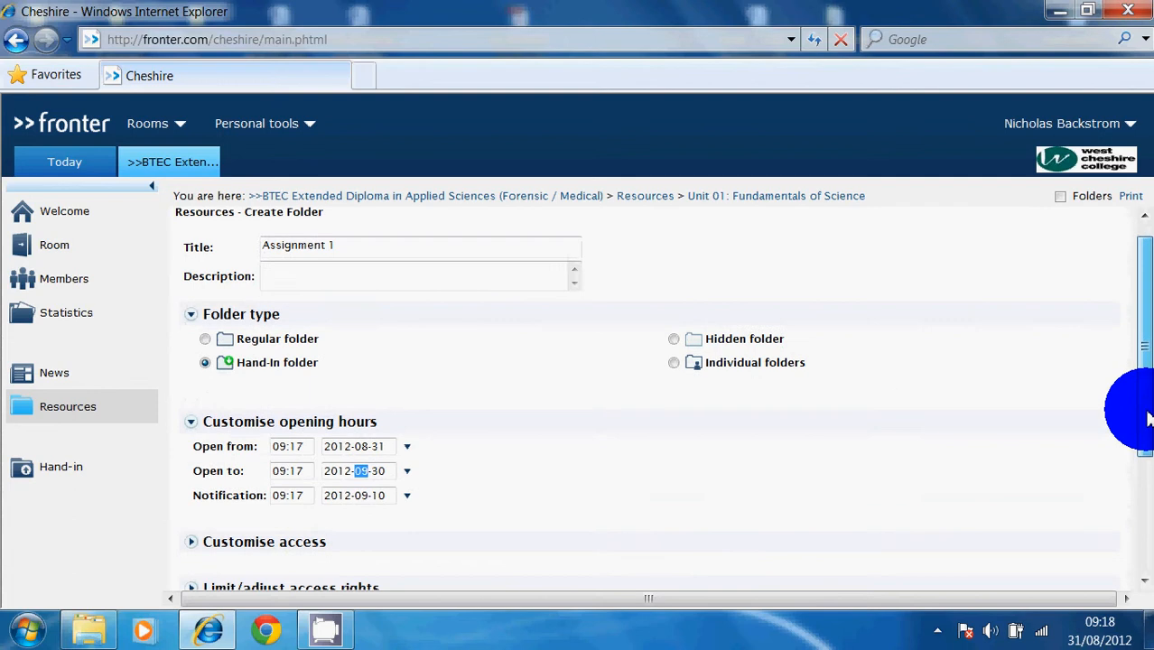
{"action": "left_click_drag", "start_coordinate": [1148, 417], "coordinate": [1145, 488]}
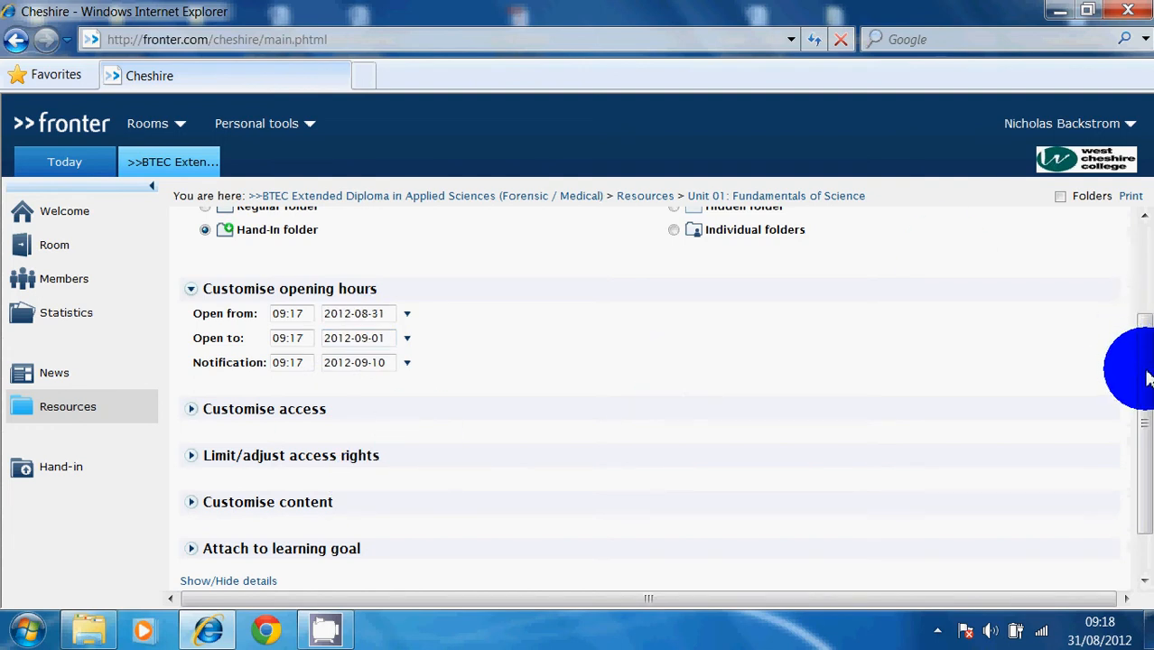
{"action": "scroll", "coordinate": [1134, 370], "scroll_direction": "down", "scroll_amount": 1}
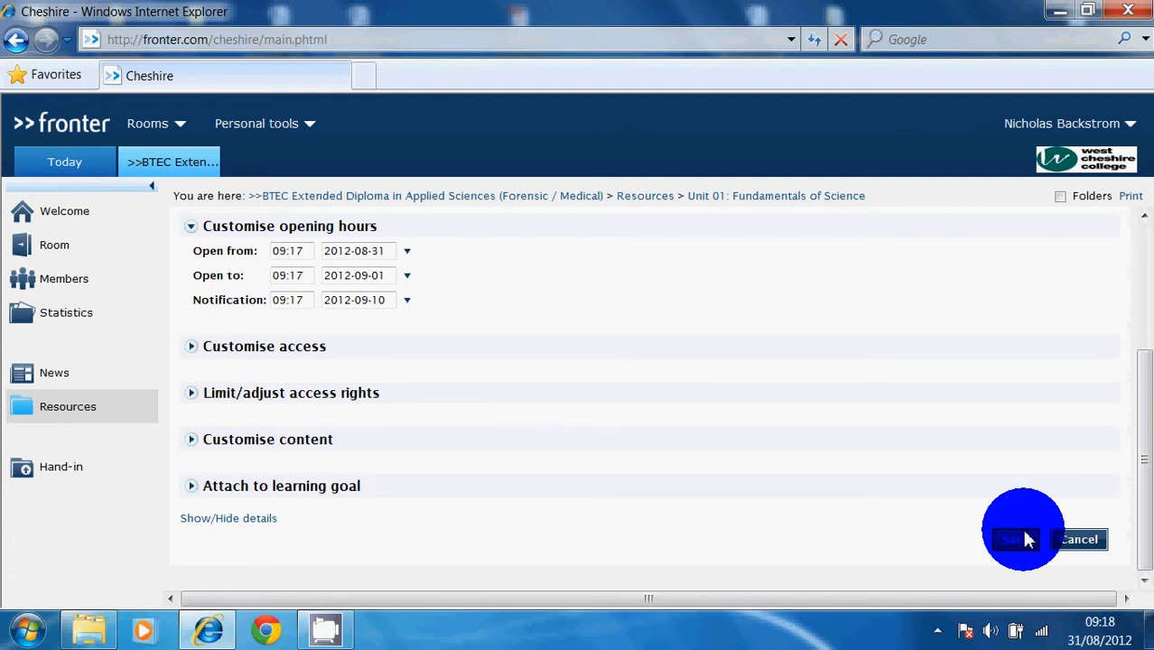
{"action": "left_click", "coordinate": [1024, 539]}
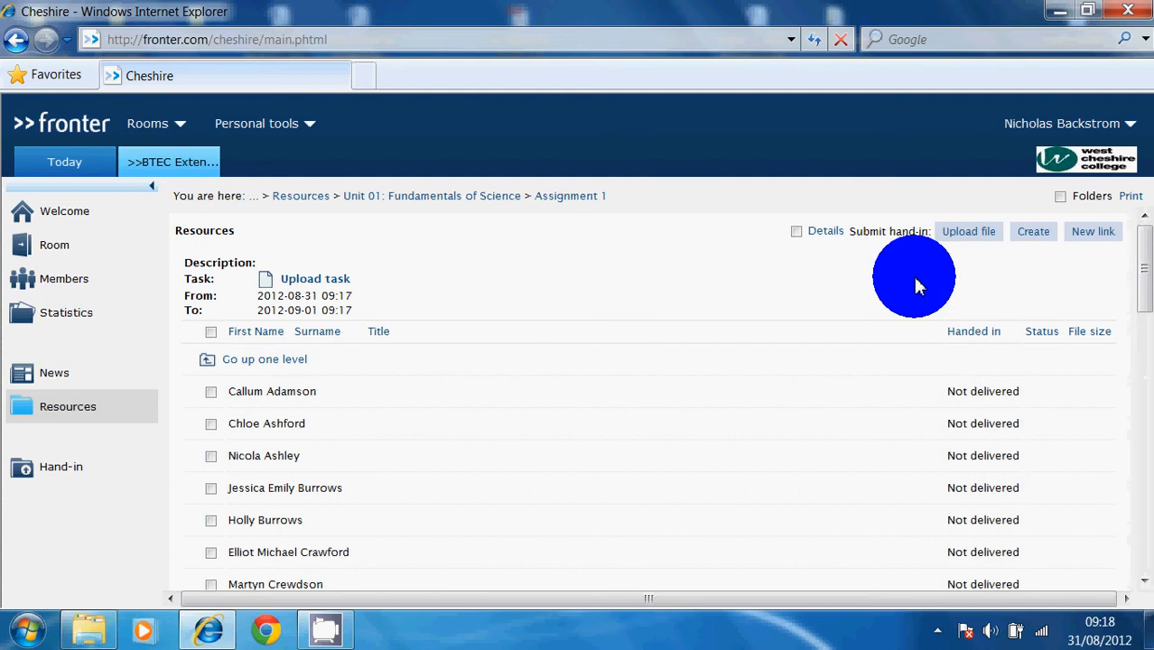
Review the student submission list in the Assignment 1 hand-in folder and return to Unit 01: Fundamentals of Science.
{"action": "scroll", "coordinate": [1147, 257], "scroll_direction": "down", "scroll_amount": 4}
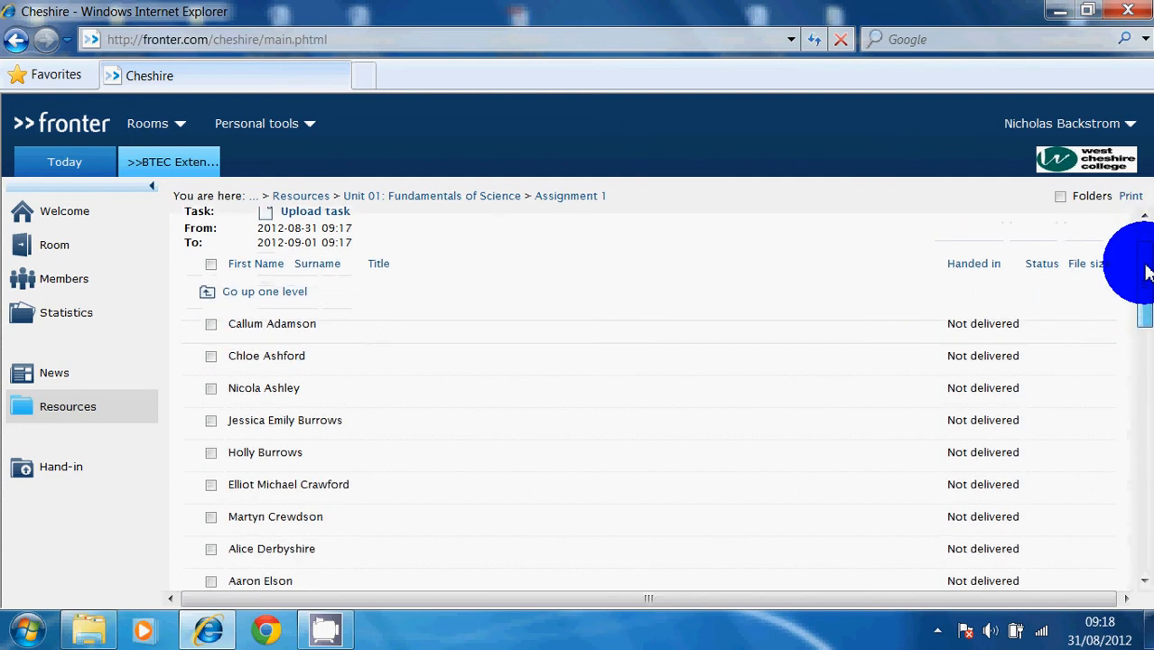
{"action": "scroll", "coordinate": [1146, 323], "scroll_direction": "down", "scroll_amount": 6}
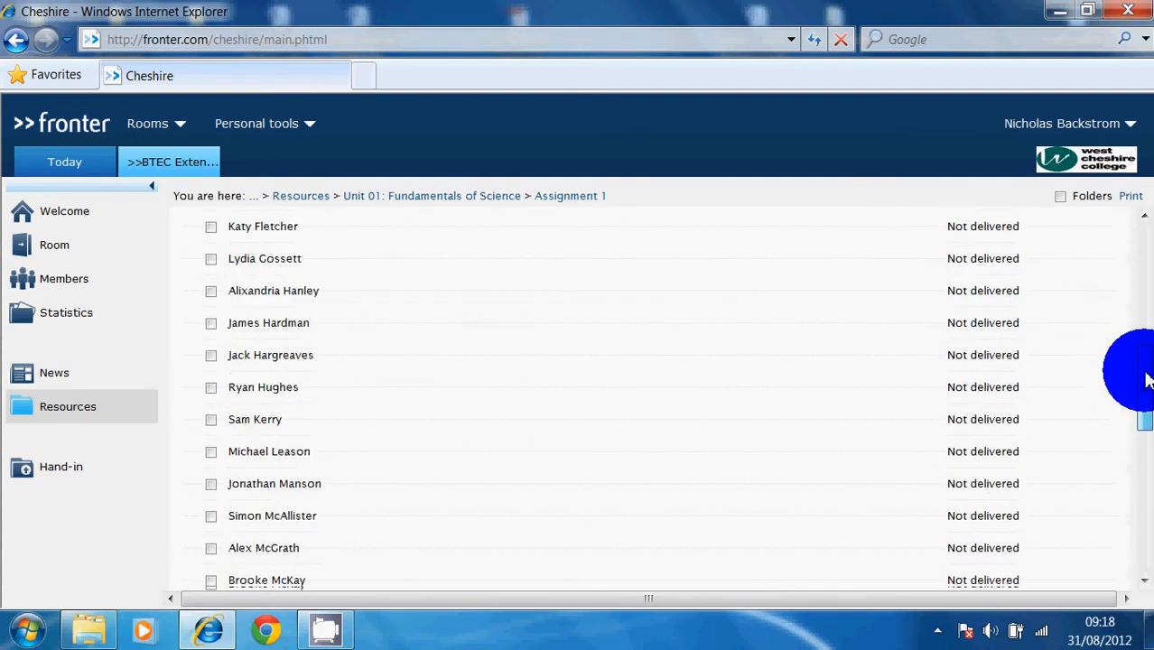
{"action": "left_click_drag", "start_coordinate": [1145, 442], "coordinate": [1034, 401]}
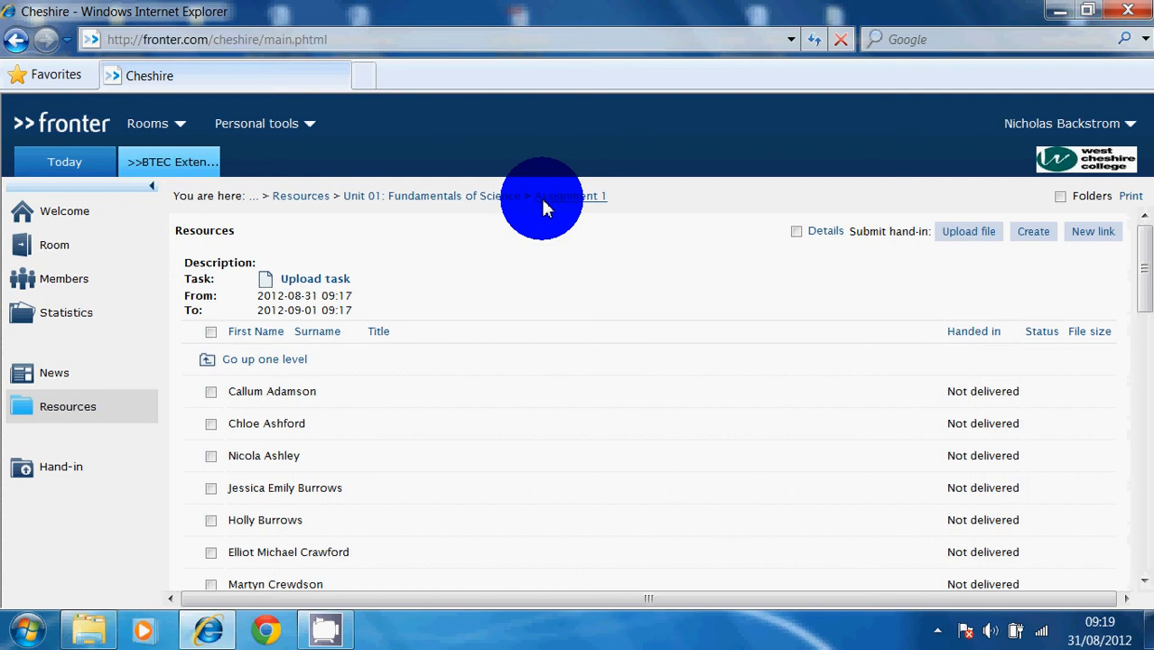
{"action": "left_click", "coordinate": [496, 199]}
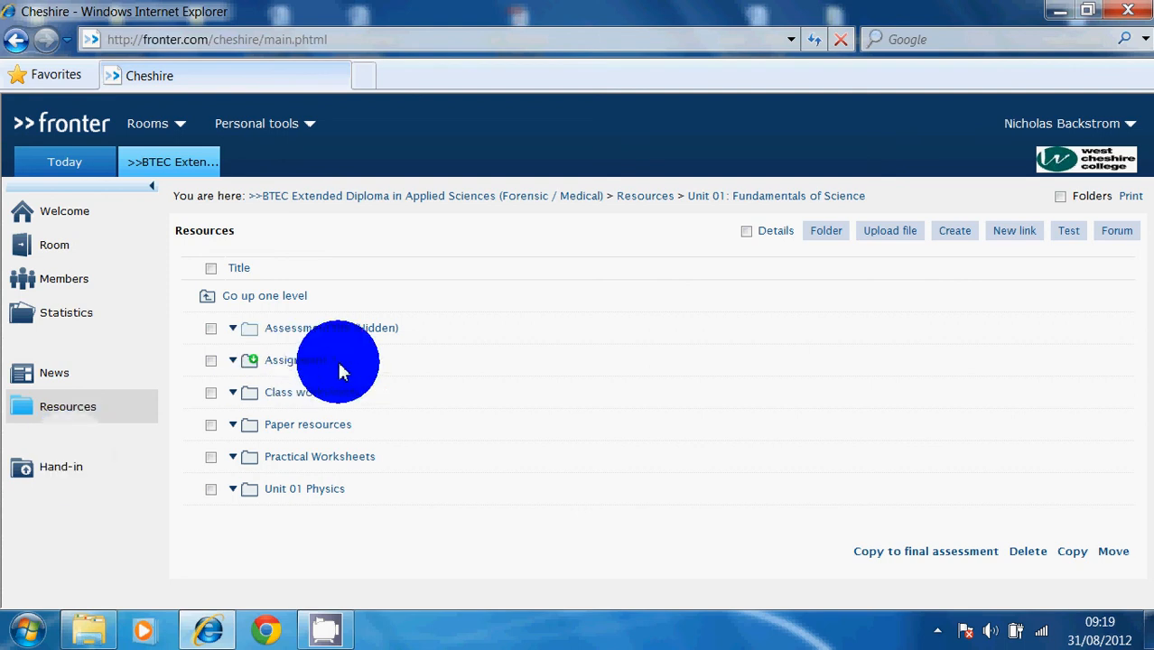
Create a folder titled "Pharmacy unit 1" in the room's Hand-in area, open from 2012-08-31 to 2012-09-30, and save it.
{"action": "left_click", "coordinate": [52, 471]}
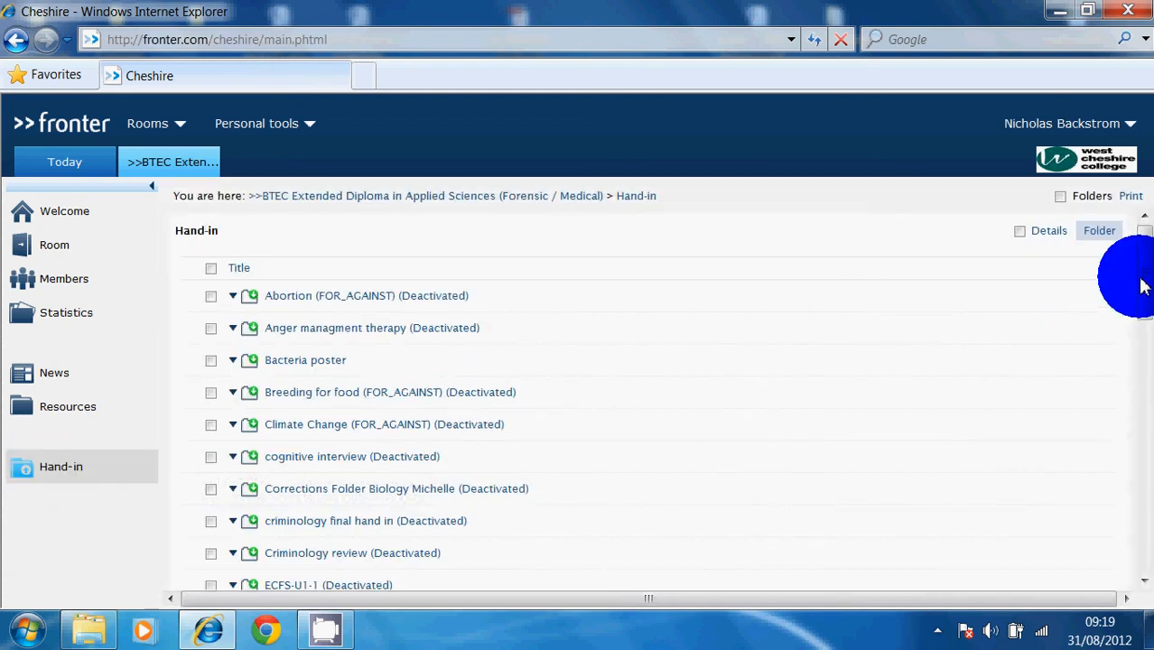
{"action": "left_click_drag", "start_coordinate": [1143, 276], "coordinate": [1100, 277]}
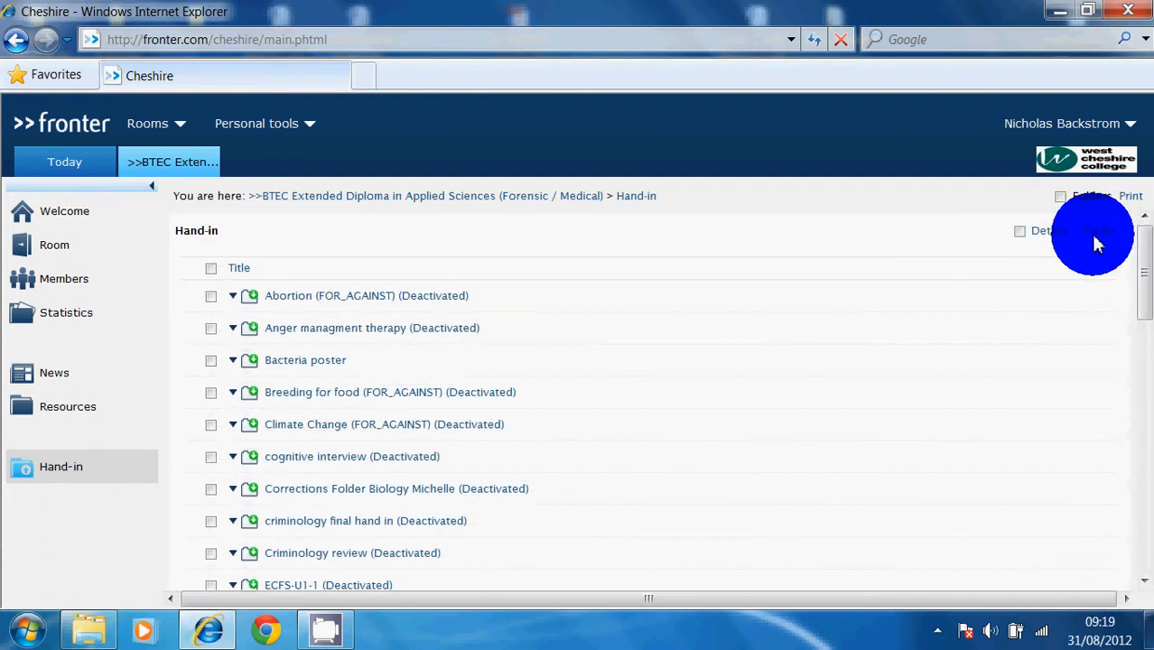
{"action": "left_click", "coordinate": [1097, 242]}
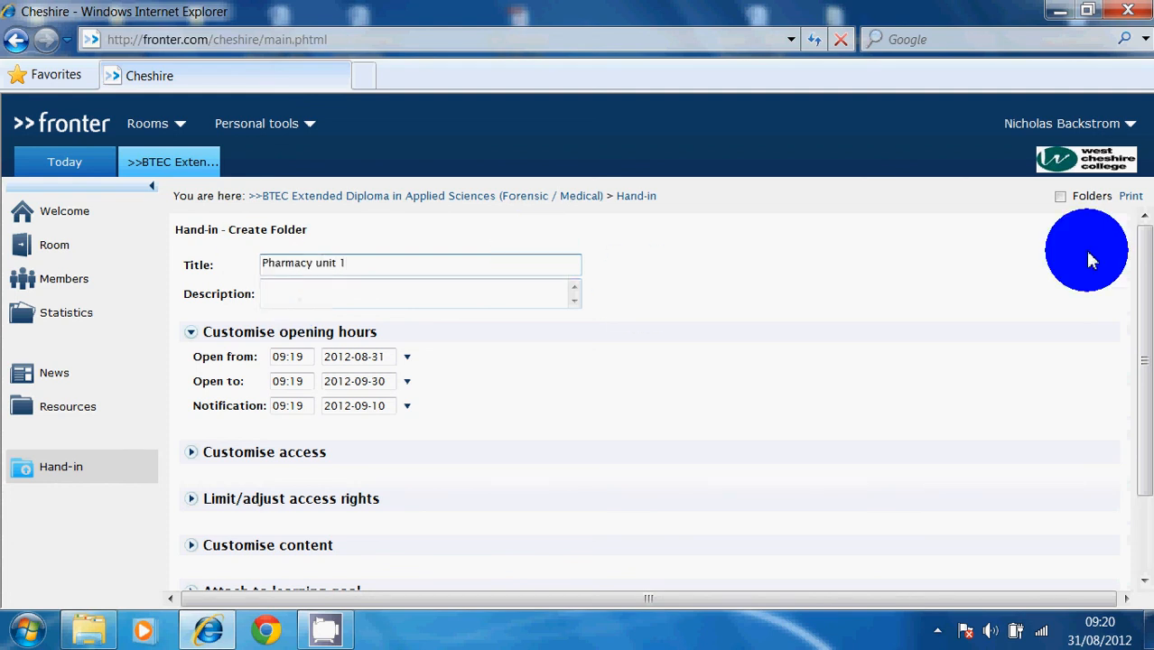
{"action": "left_click_drag", "start_coordinate": [1146, 455], "coordinate": [1148, 575]}
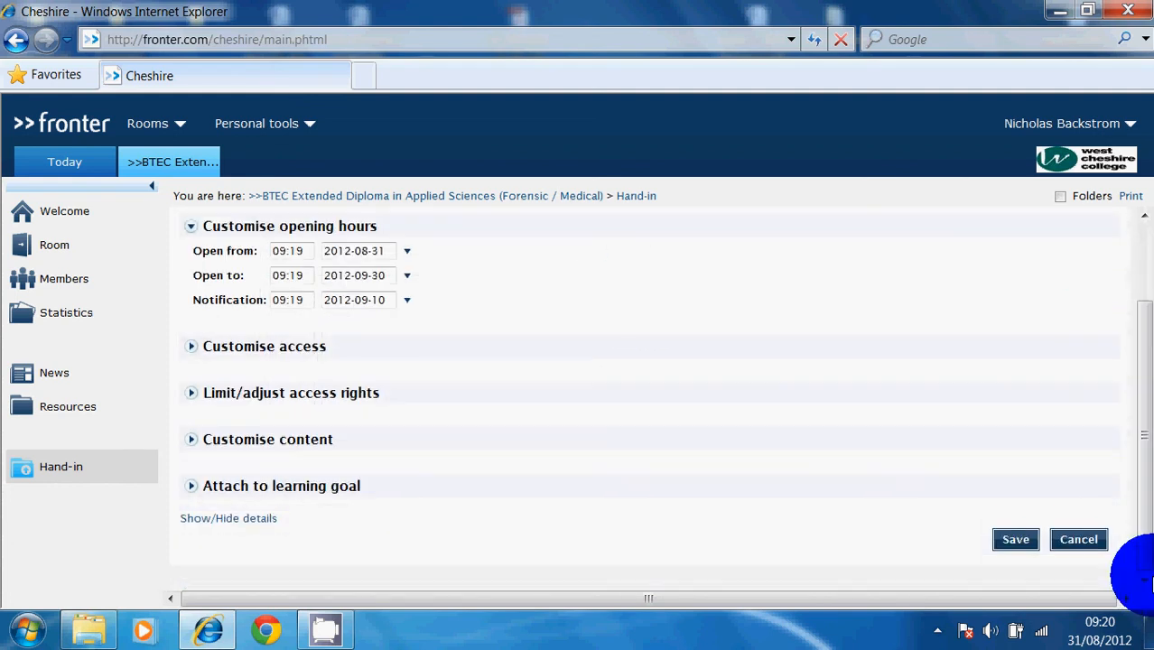
{"action": "left_click", "coordinate": [1015, 542]}
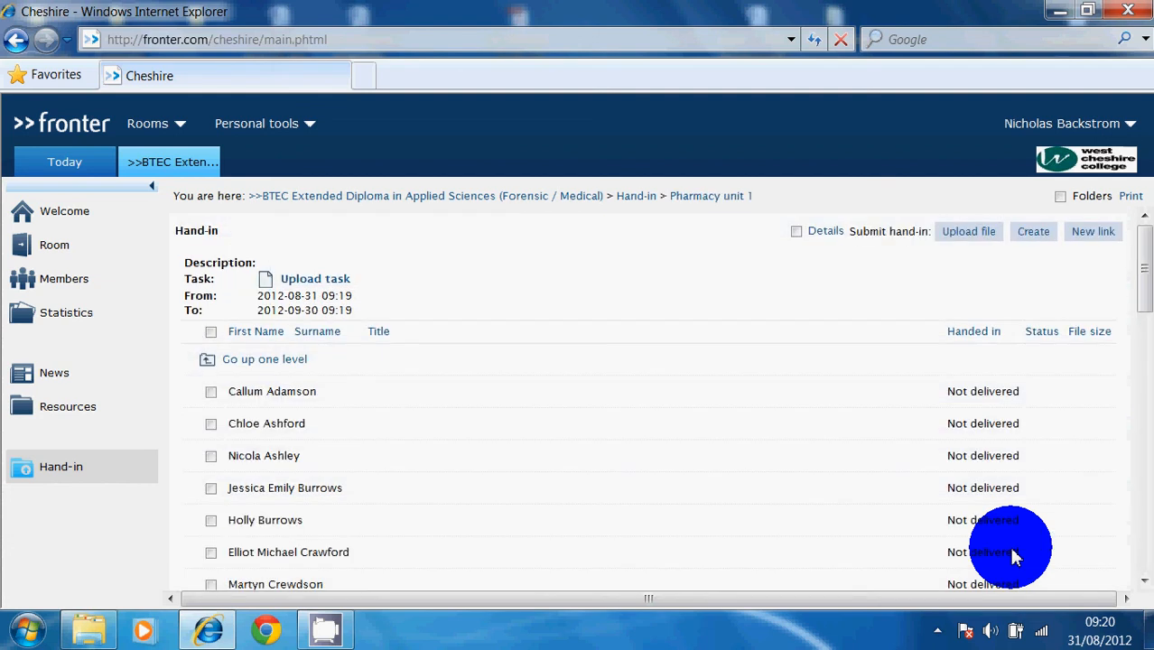
Look through the room's full list of hand-in folders and go back to the main Resources folder list.
{"action": "left_click", "coordinate": [67, 479]}
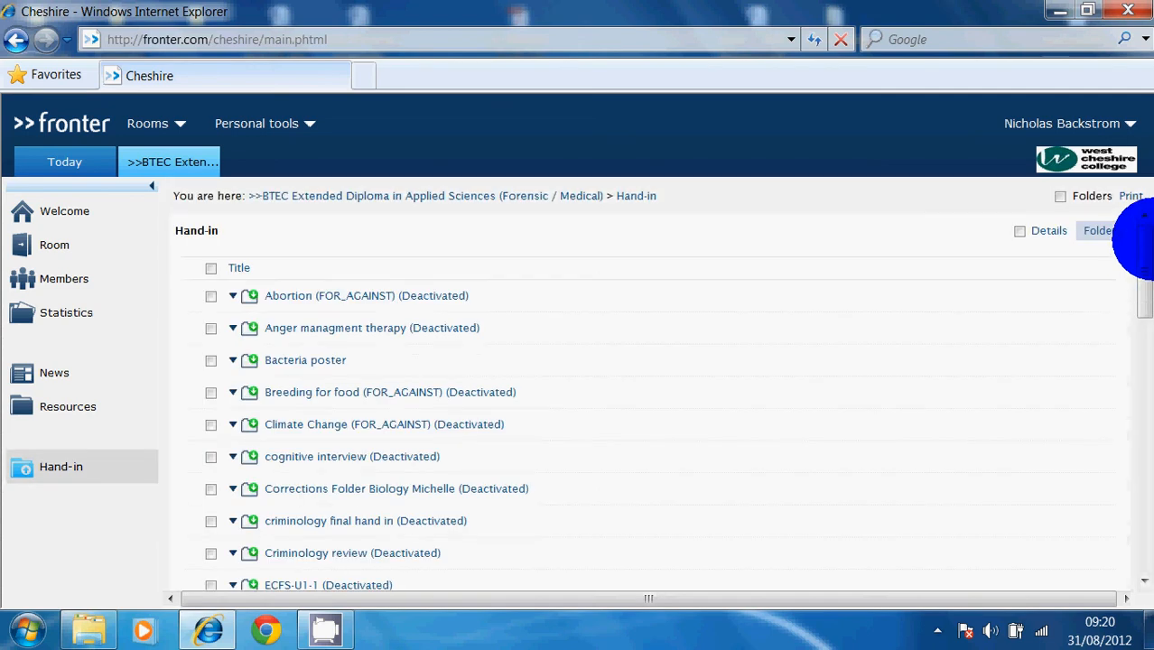
{"action": "scroll", "coordinate": [1147, 307], "scroll_direction": "down", "scroll_amount": 3}
{"action": "left_click_drag", "start_coordinate": [1149, 312], "coordinate": [1149, 533]}
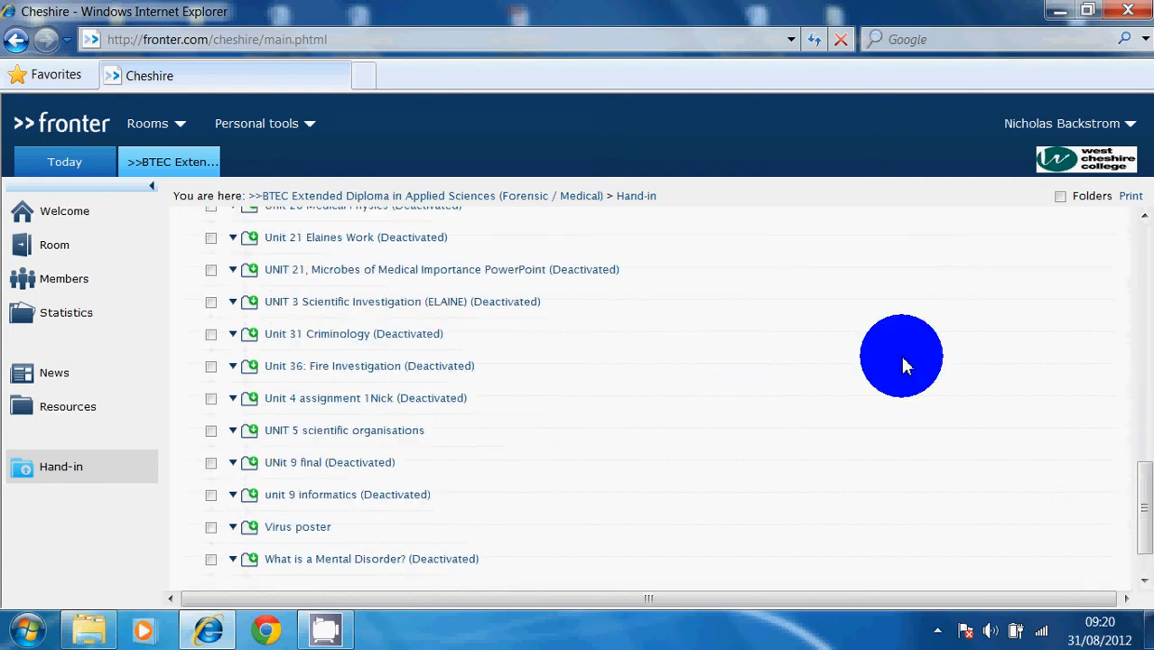
{"action": "left_click", "coordinate": [63, 412]}
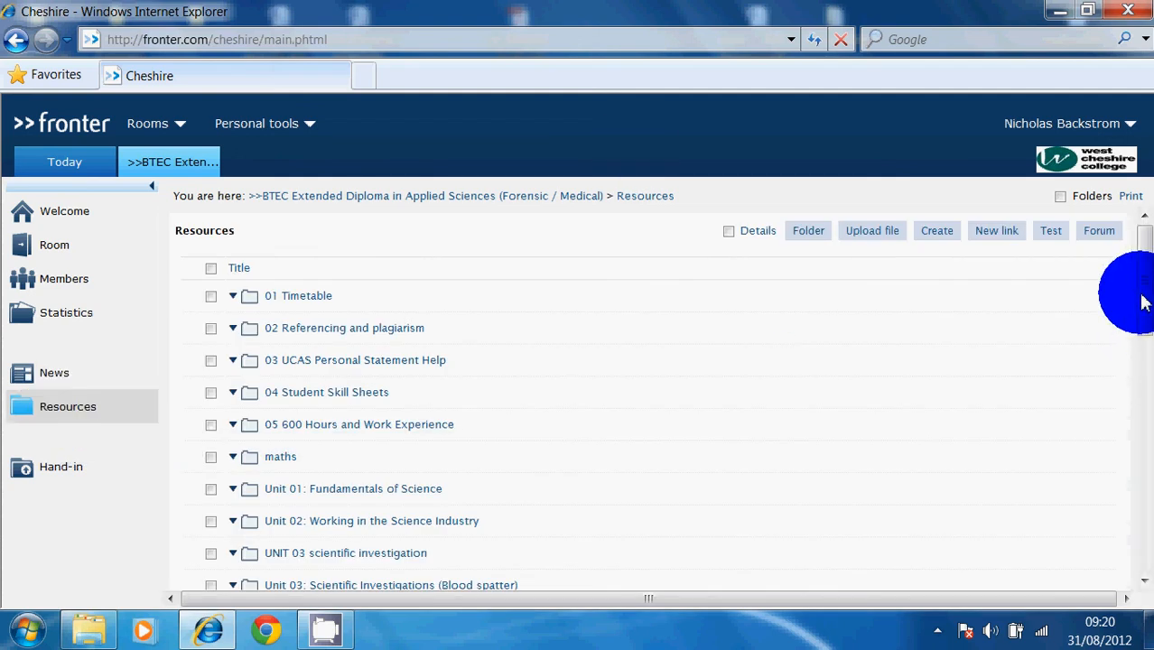
{"action": "mouse_move", "coordinate": [1145, 300]}
{"action": "left_mouse_down"}
{"action": "mouse_move", "coordinate": [1136, 450]}
{"action": "mouse_move", "coordinate": [1113, 533]}
{"action": "mouse_move", "coordinate": [1126, 291]}
{"action": "left_mouse_up"}
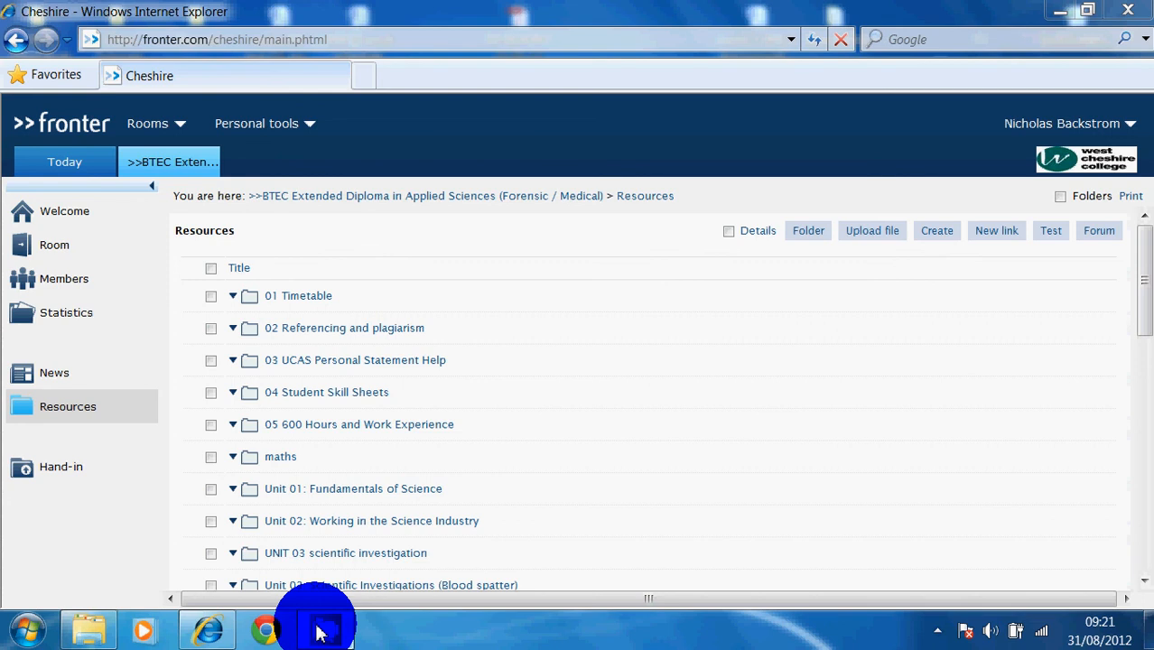
{"action": "left_click", "coordinate": [937, 631]}
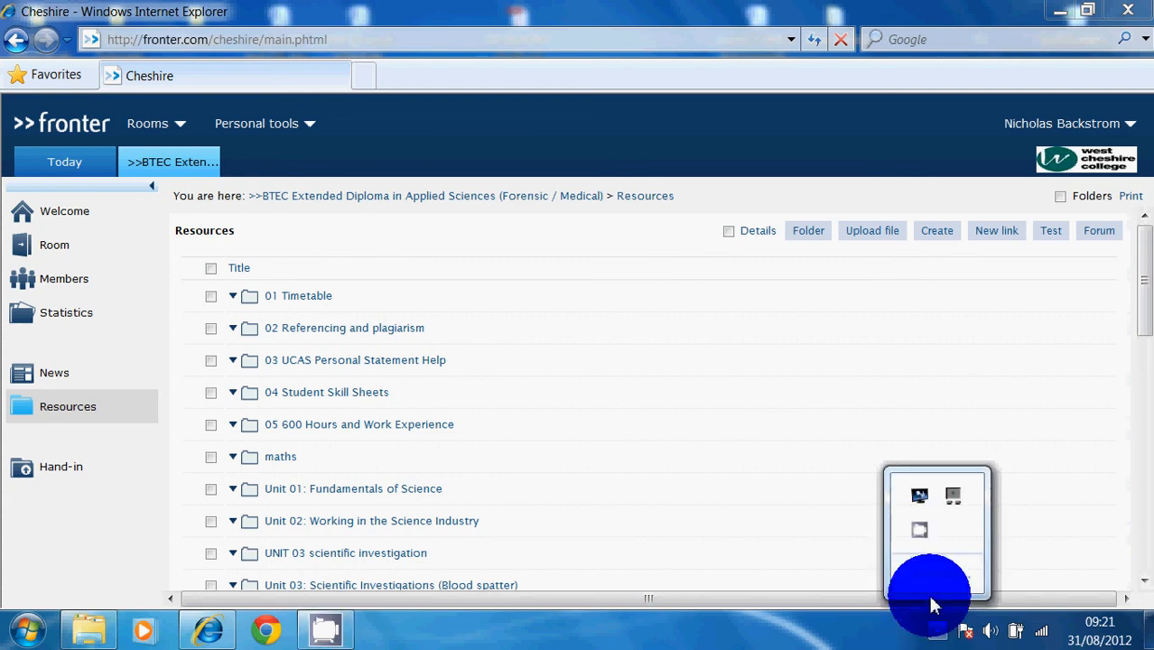